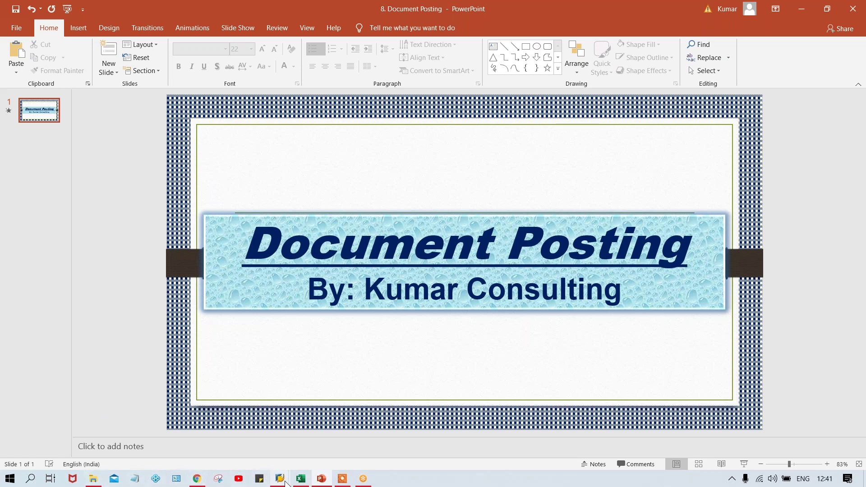
{"action": "mouse_move", "coordinate": [279, 479]}
{"action": "left_click", "coordinate": [286, 451]}
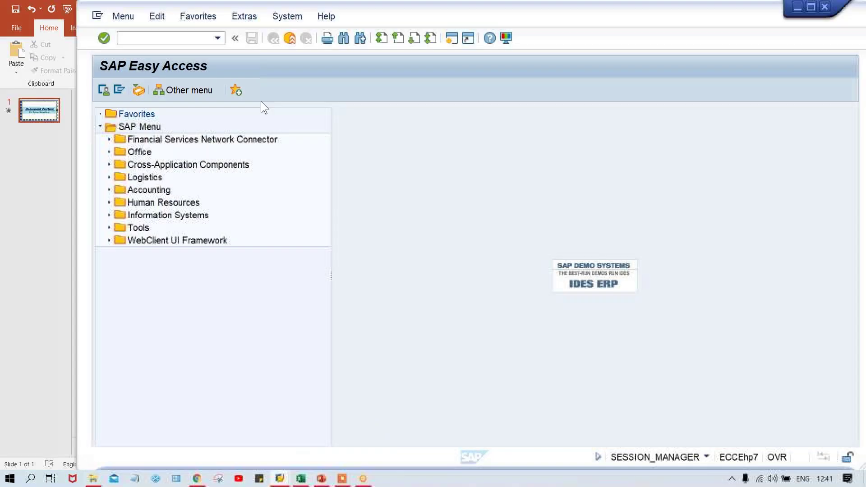
{"action": "left_click", "coordinate": [165, 39]}
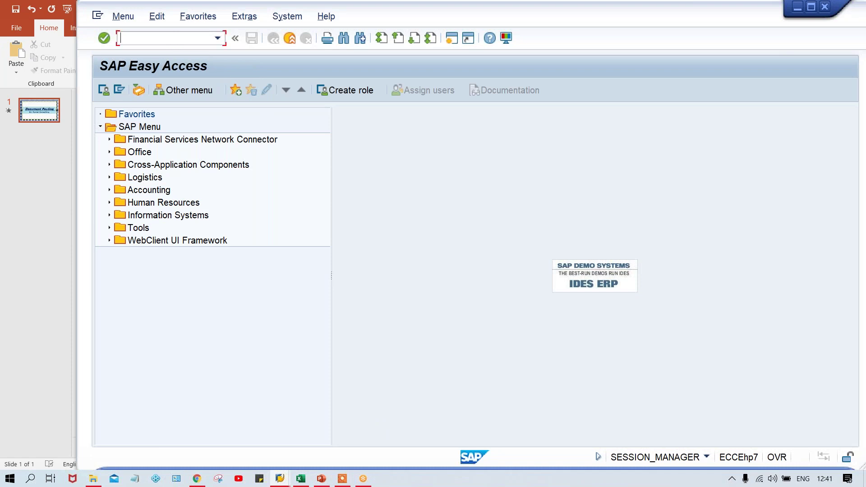
Switch to the Class workbook in Excel and set both the rent debit and bank credit amounts on Sheet2 to 600
{"action": "left_click", "coordinate": [300, 479]}
{"action": "left_click", "coordinate": [469, 192]}
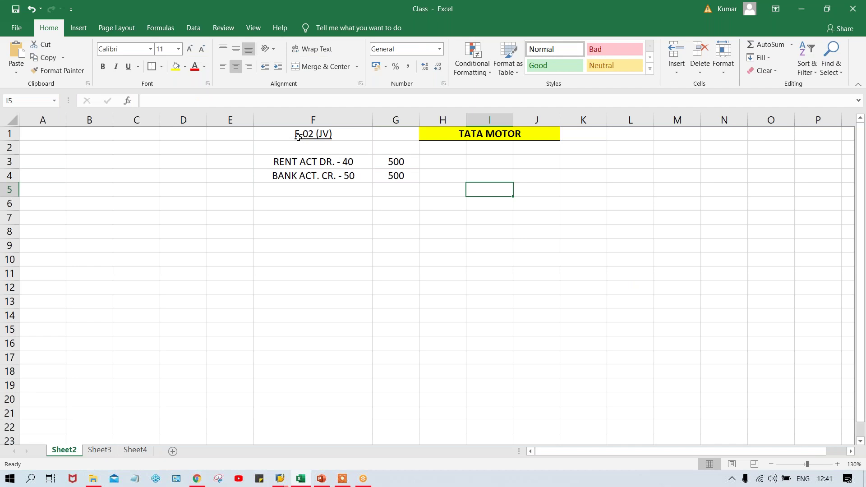
{"action": "left_click_drag", "start_coordinate": [298, 135], "coordinate": [381, 176]}
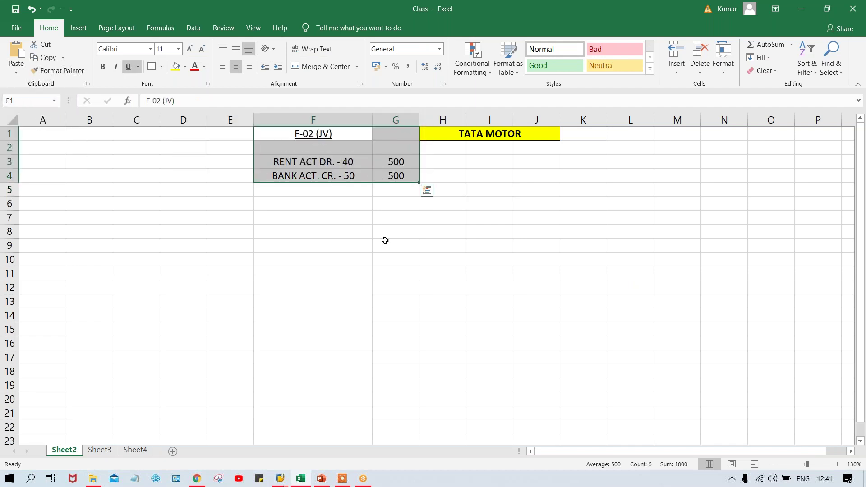
{"action": "left_click", "coordinate": [391, 280]}
{"action": "left_click", "coordinate": [394, 160]}
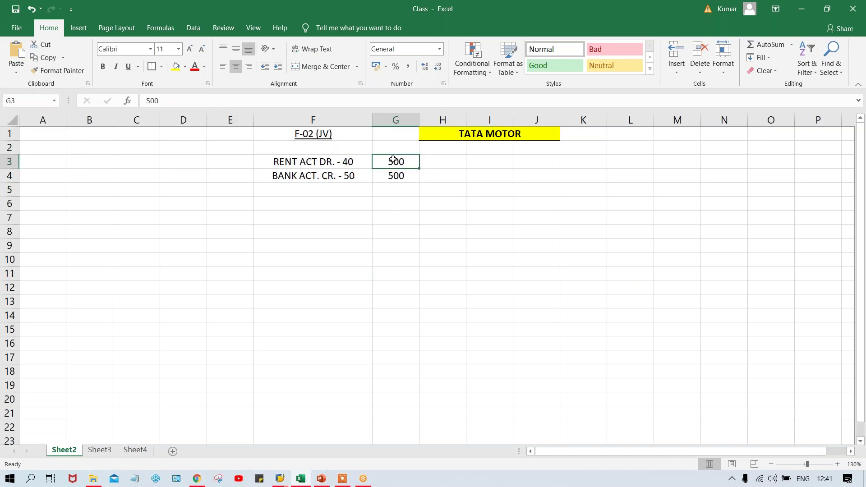
{"action": "type", "text": "600"}
{"action": "key", "text": "Return"}
{"action": "type", "text": "600"}
{"action": "key", "text": "Return"}
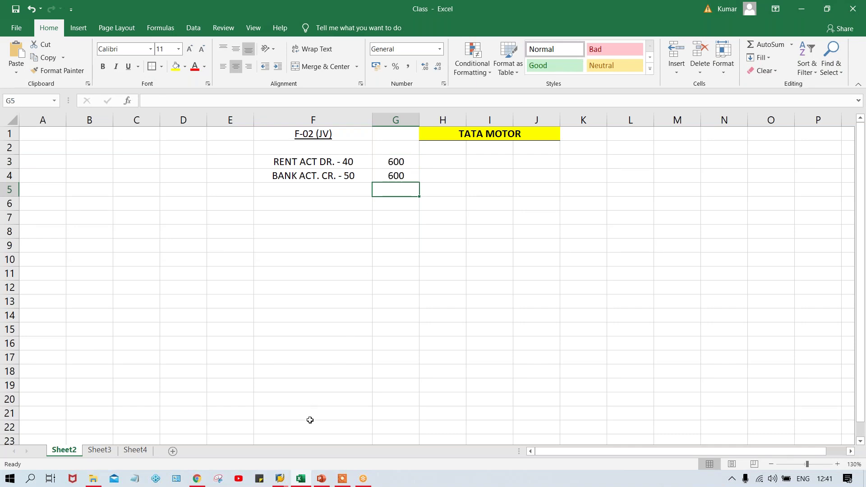
Switch to SAP Easy Access, open transaction FB50 and enter 11.08.2020 as the document date
{"action": "mouse_move", "coordinate": [284, 482]}
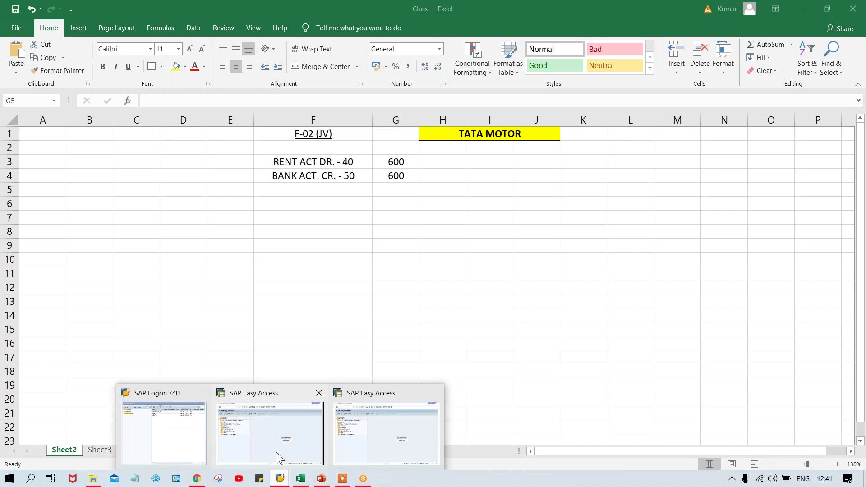
{"action": "left_click", "coordinate": [276, 452]}
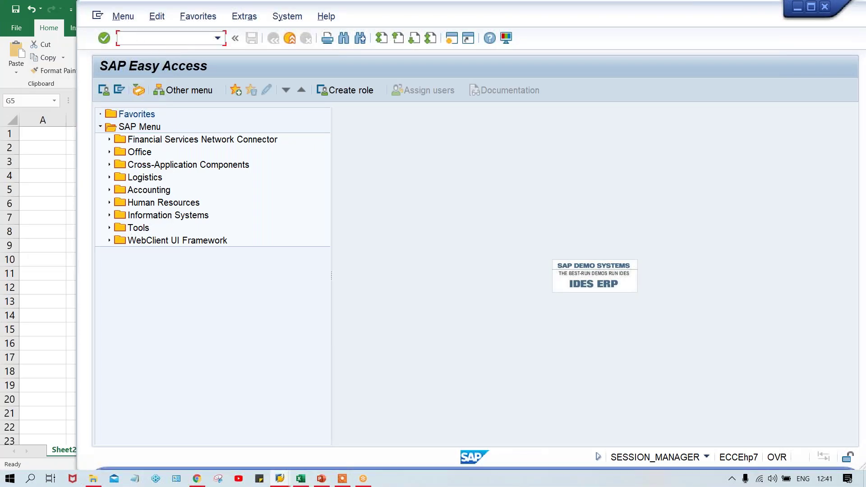
{"action": "type", "text": "FB50"}
{"action": "key", "text": "Return"}
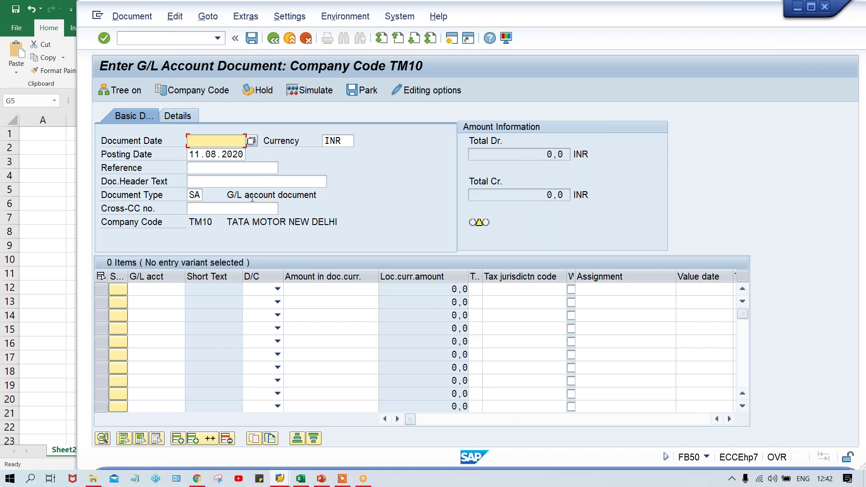
{"action": "type", "text": "11.08.2020"}
Set the document type option in the accounting editing options to Display with short name and return to the document entry
{"action": "left_click", "coordinate": [196, 196]}
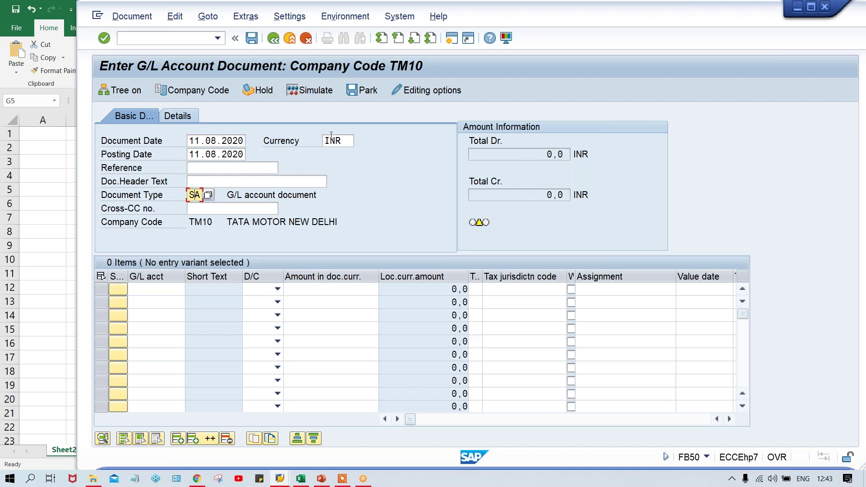
{"action": "left_click", "coordinate": [424, 93]}
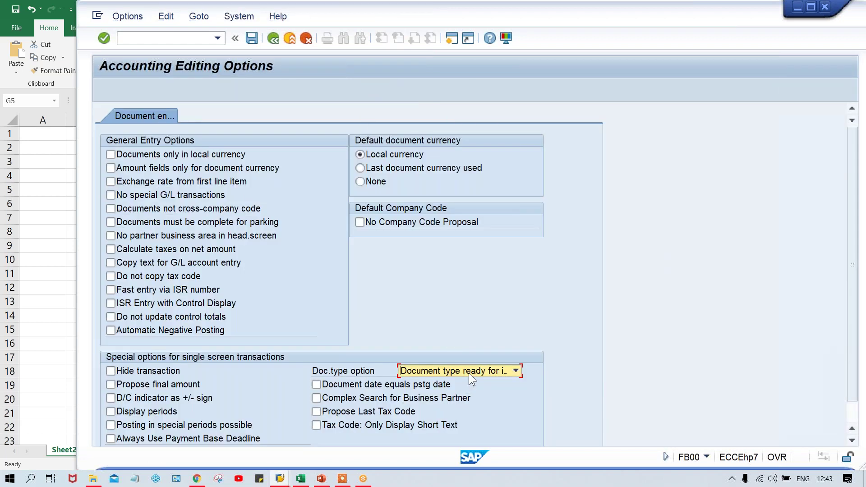
{"action": "left_click", "coordinate": [461, 375]}
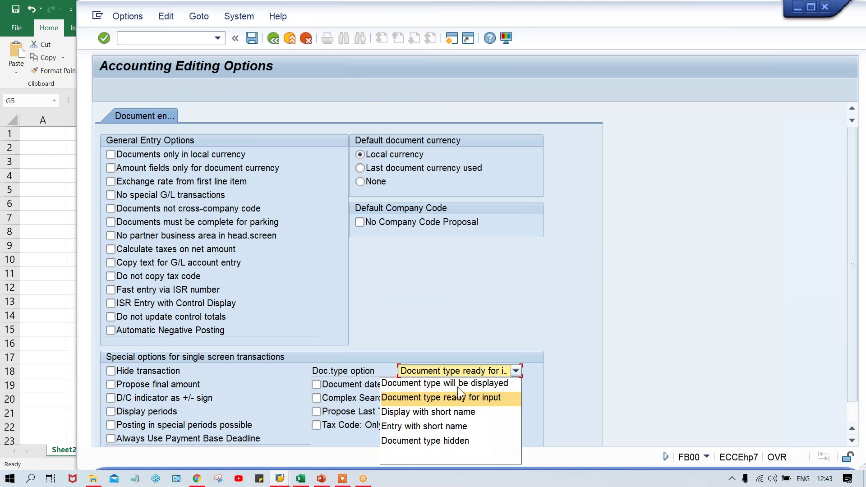
{"action": "left_click", "coordinate": [456, 441]}
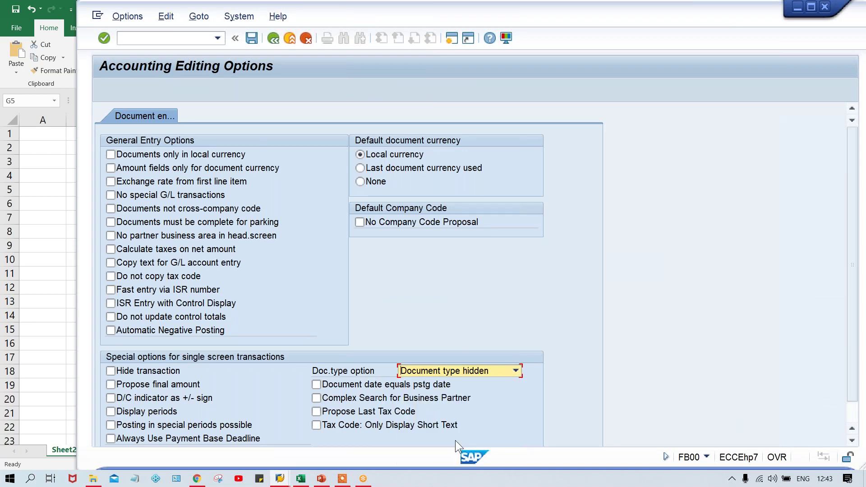
{"action": "left_click", "coordinate": [488, 366]}
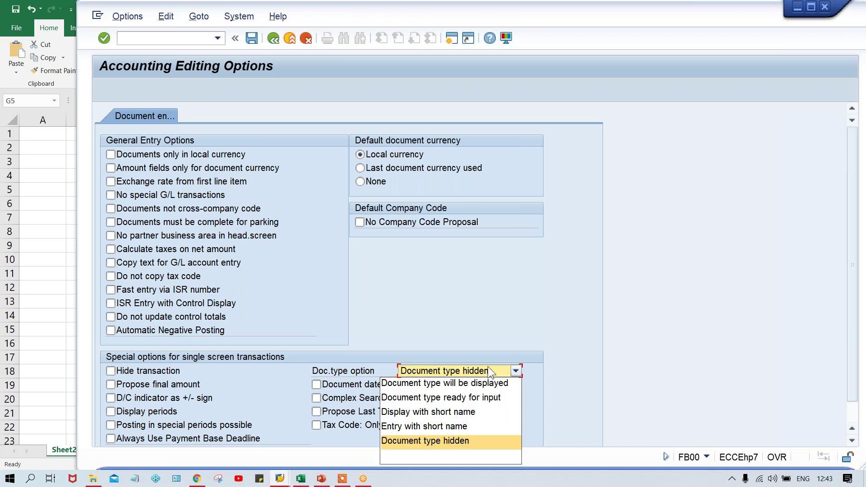
{"action": "left_click", "coordinate": [449, 413]}
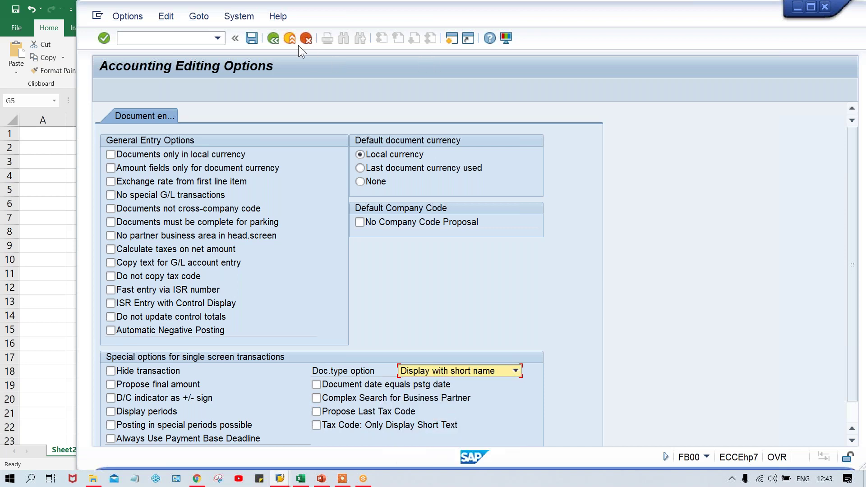
{"action": "left_click", "coordinate": [275, 43]}
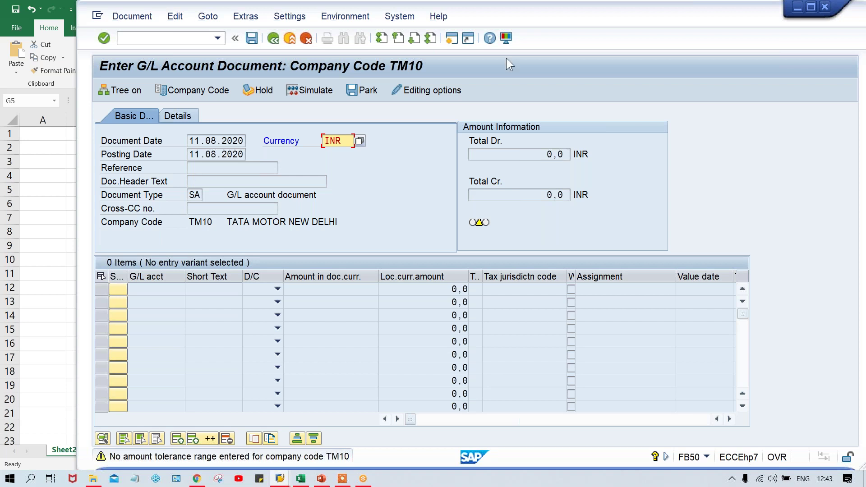
Log off from SAP, discarding the unsaved G/L account document
{"action": "left_click", "coordinate": [398, 19]}
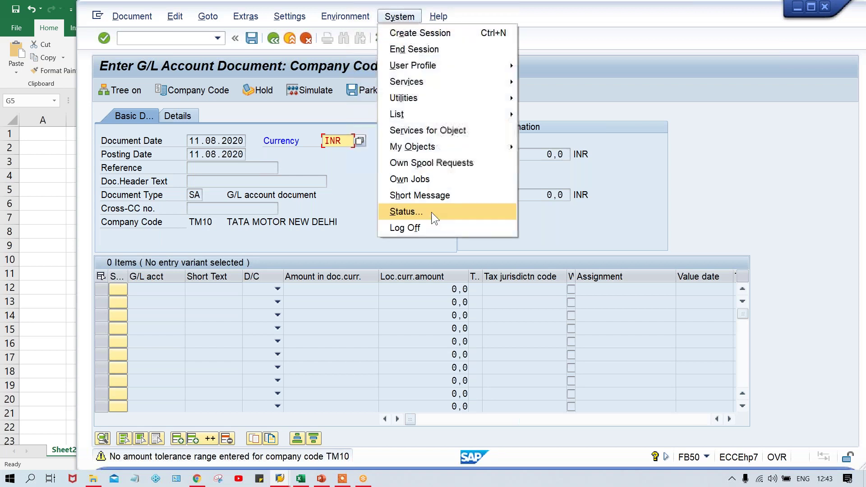
{"action": "left_click", "coordinate": [423, 228]}
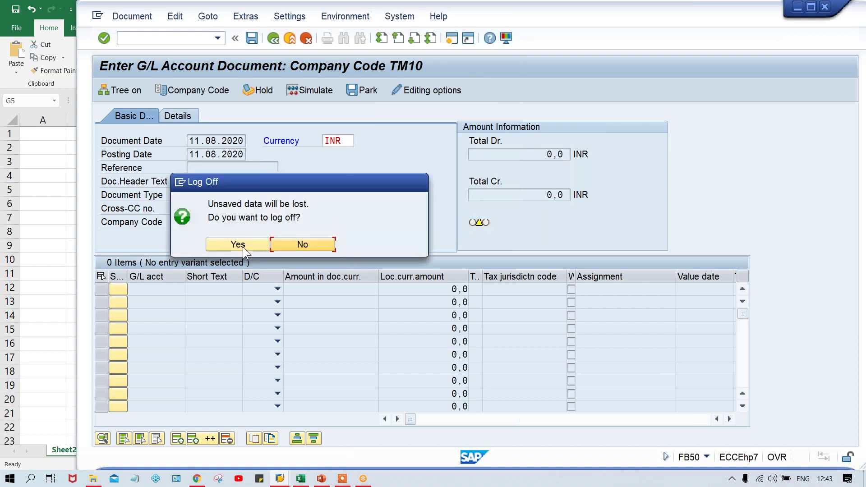
{"action": "key", "text": "Return"}
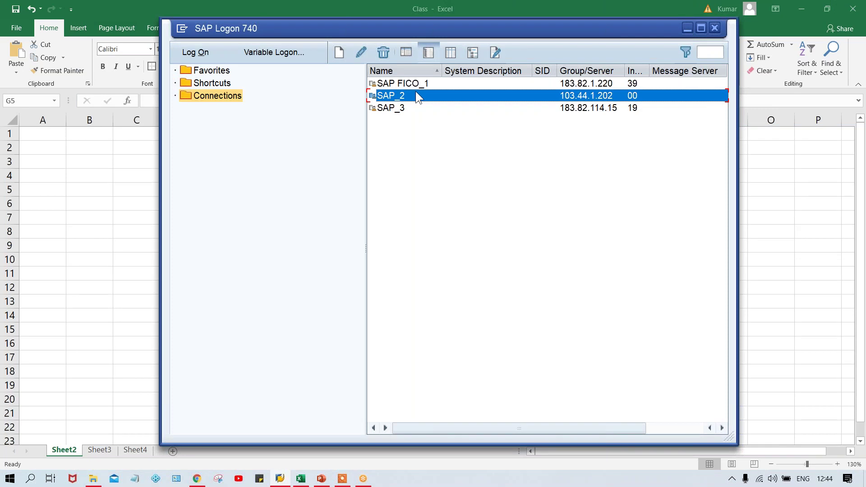
Open the SAP_2 connection and log on by entering the user name and the account password
{"action": "double_click", "coordinate": [415, 93]}
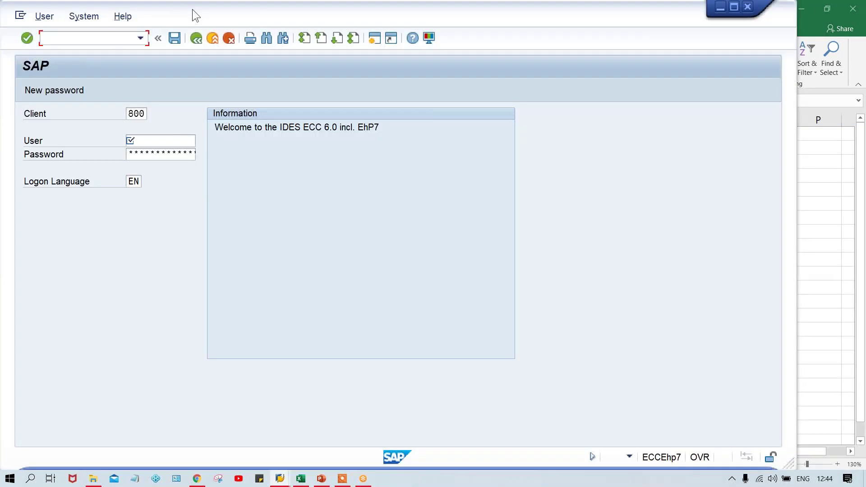
{"action": "left_click_drag", "start_coordinate": [192, 9], "coordinate": [257, 10]}
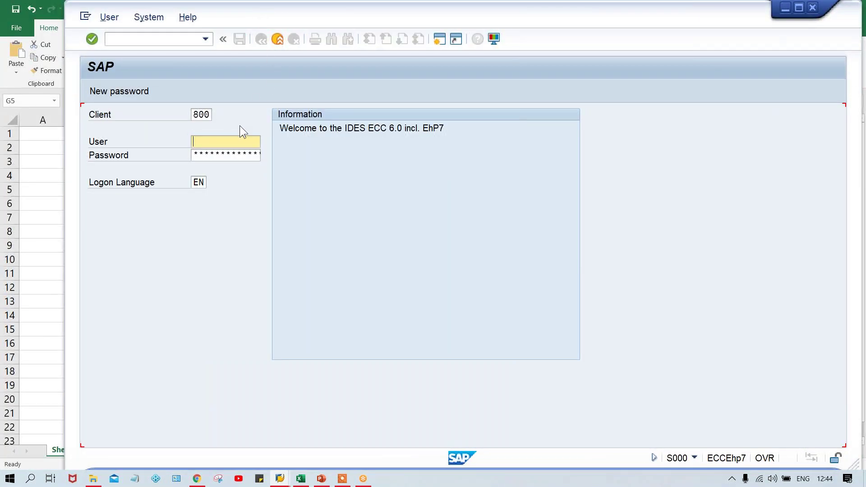
{"action": "key", "text": "Down"}
{"action": "key", "text": "Down"}
{"action": "key", "text": "Return"}
{"action": "key", "text": "Tab"}
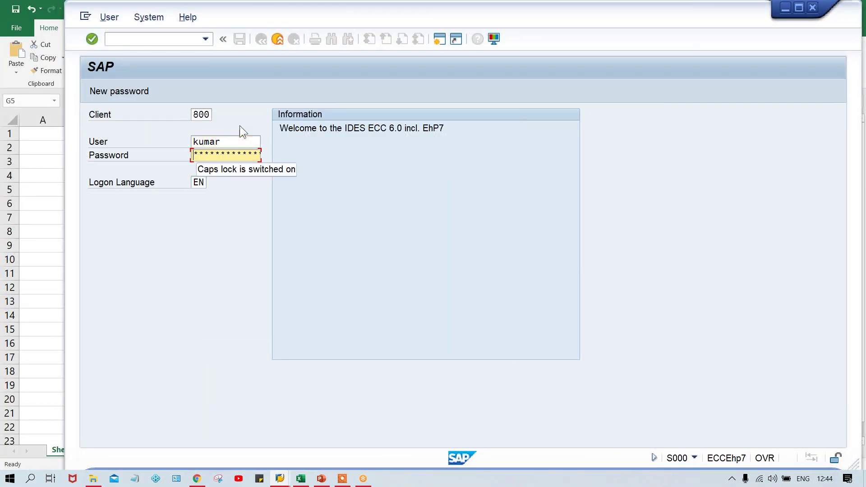
{"action": "key", "text": "Caps_Lock"}
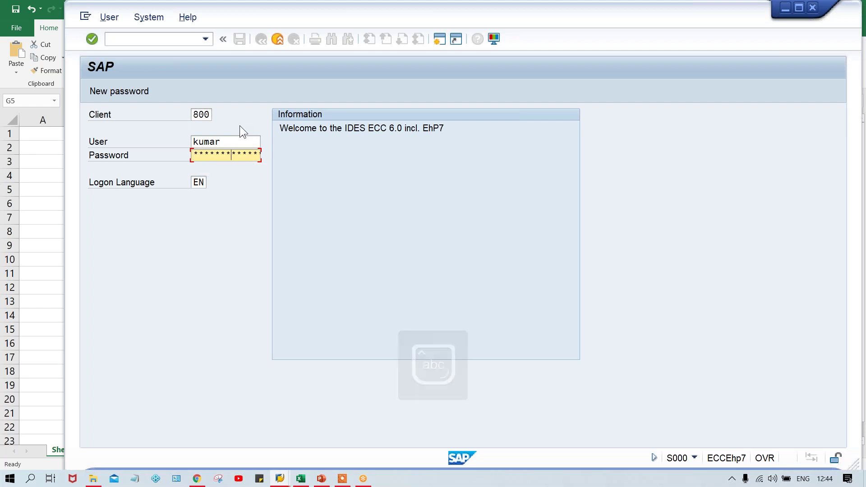
{"action": "key", "text": "Return"}
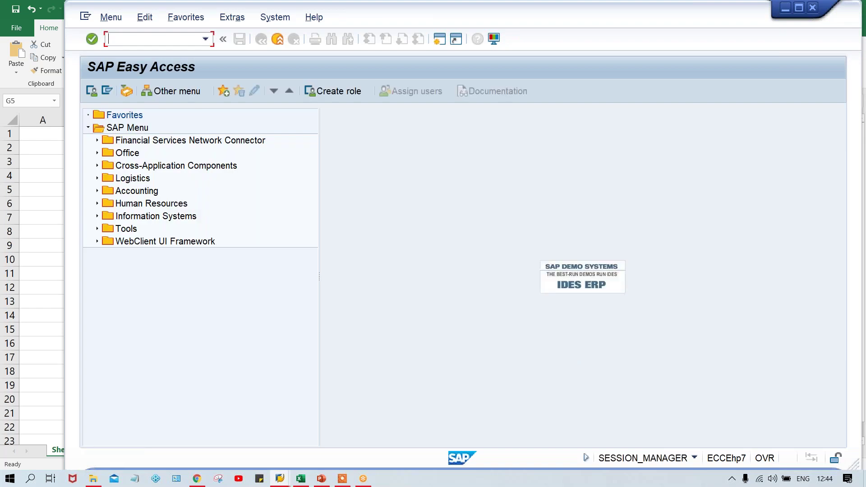
Open transaction FB50 and change the company code to TM00
{"action": "type", "text": "fb50"}
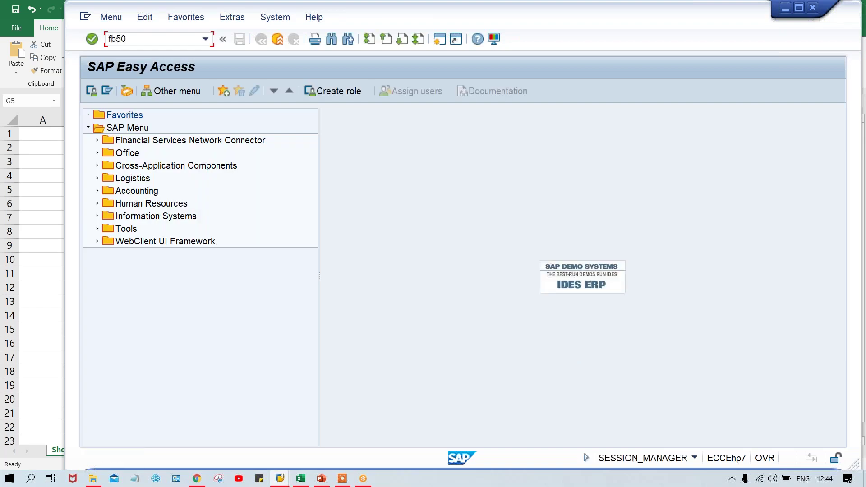
{"action": "key", "text": "Return"}
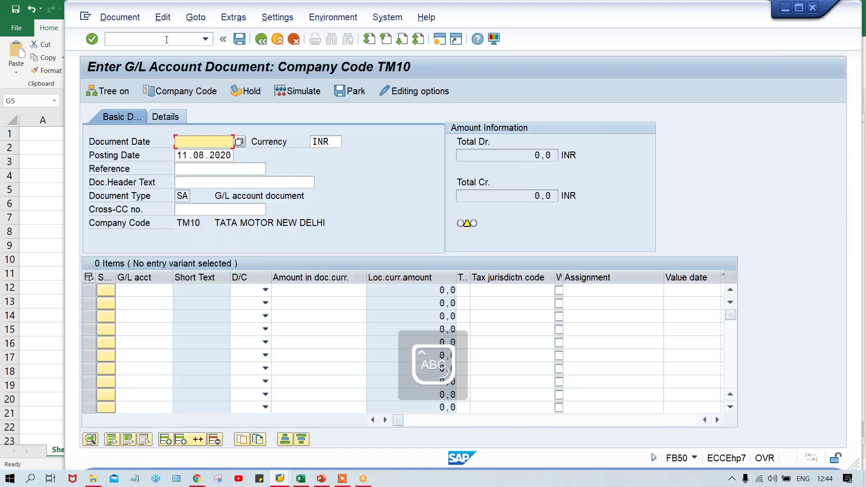
{"action": "left_click", "coordinate": [167, 90]}
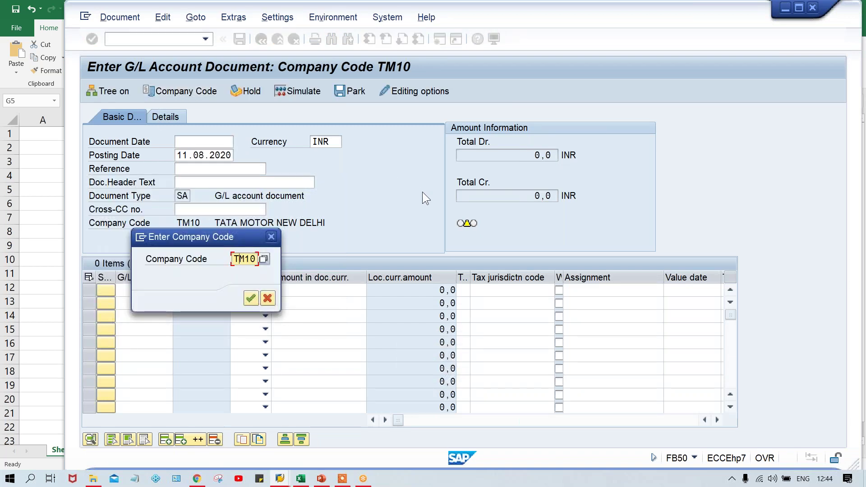
{"action": "type", "text": "0"}
{"action": "key", "text": "Return"}
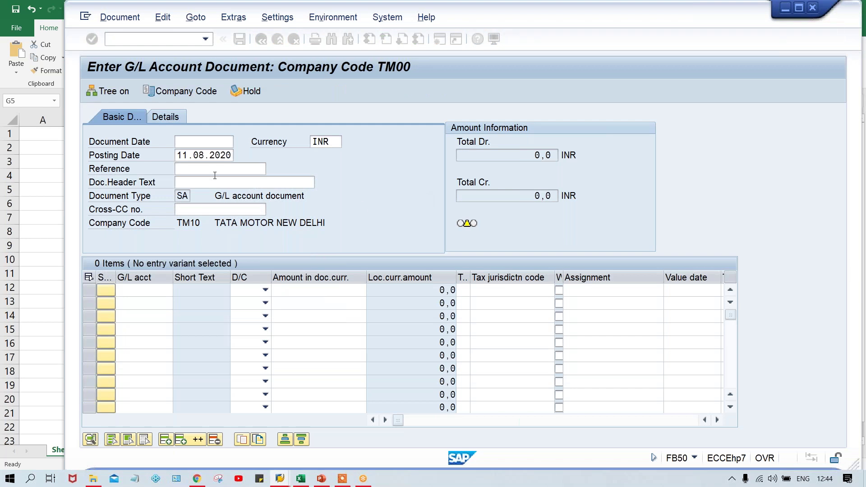
Enter 11.08.2020 as the document date in the G/L account document header
{"action": "type", "text": "11"}
{"action": "key", "text": "Down"}
{"action": "key", "text": "Return"}
{"action": "key", "text": "Tab"}
{"action": "key", "text": "Tab"}
{"action": "key", "text": "Tab"}
{"action": "key", "text": "Tab"}
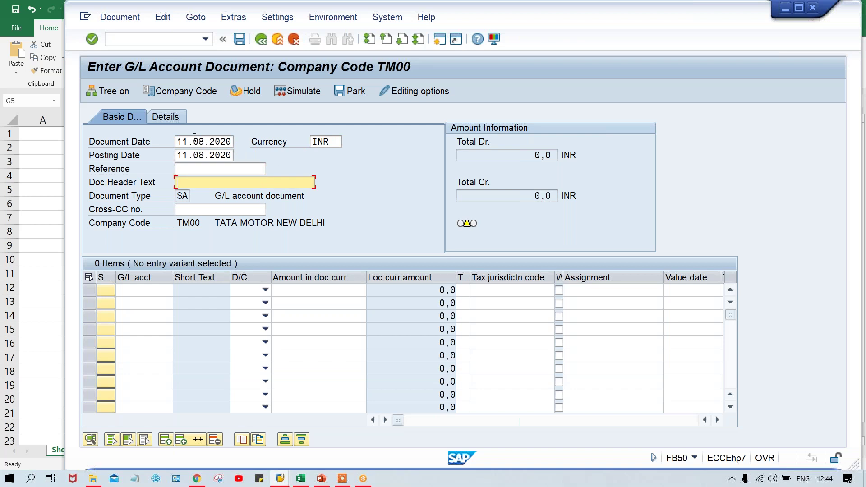
{"action": "key", "text": "shift+Tab"}
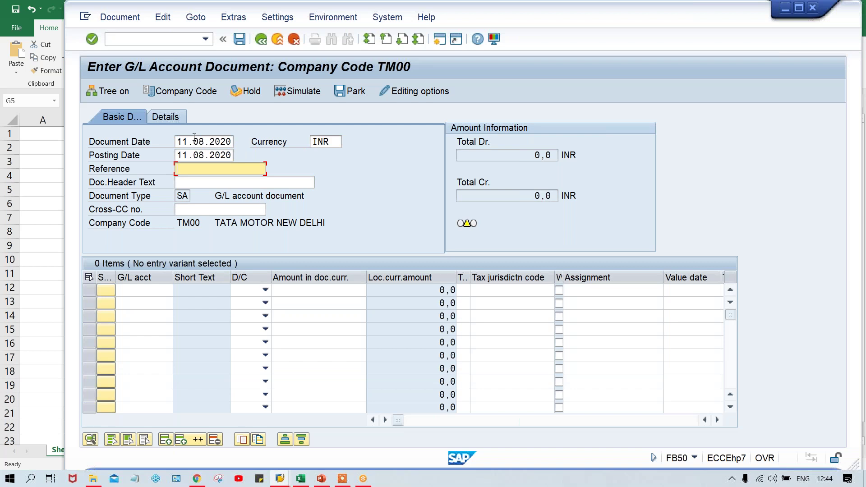
{"action": "left_click", "coordinate": [685, 290]}
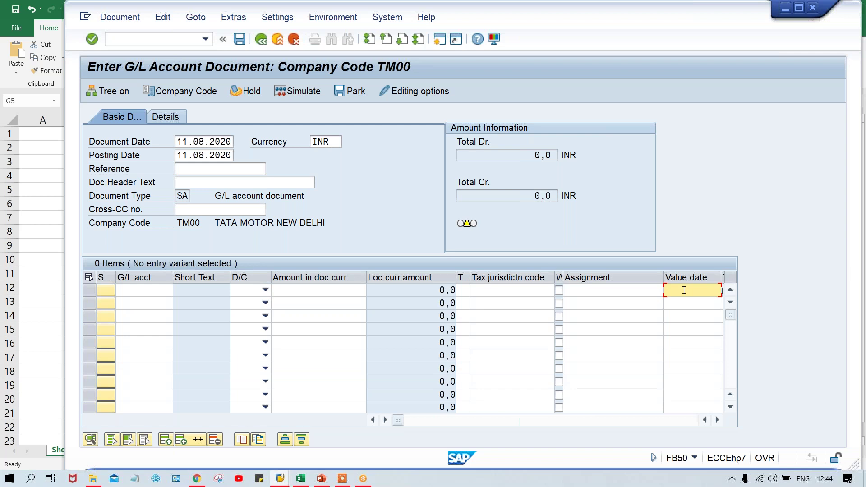
{"action": "left_click", "coordinate": [212, 169]}
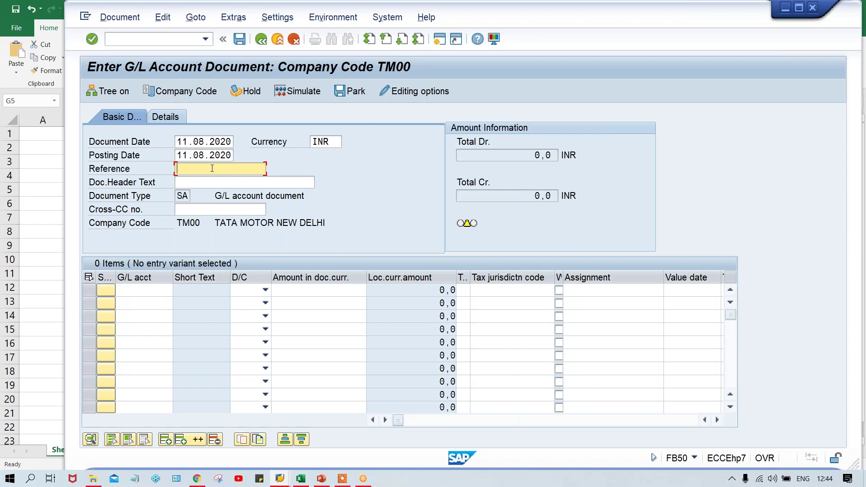
{"action": "left_click", "coordinate": [135, 293]}
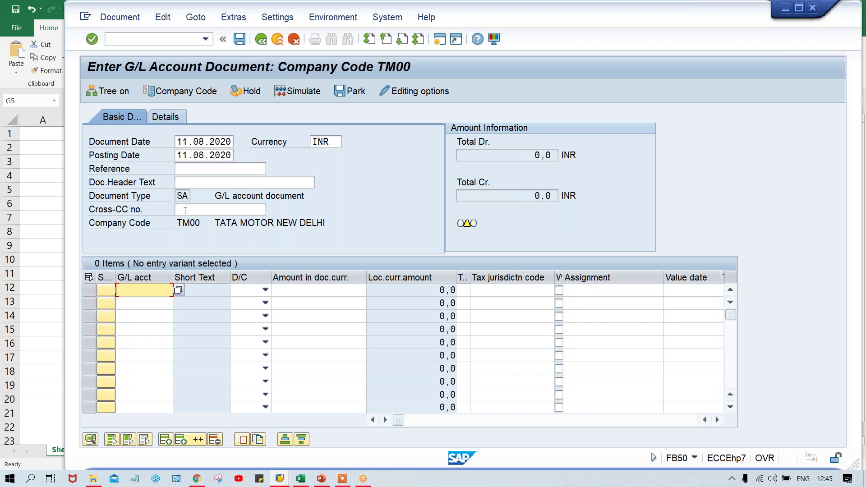
{"action": "left_click", "coordinate": [195, 223]}
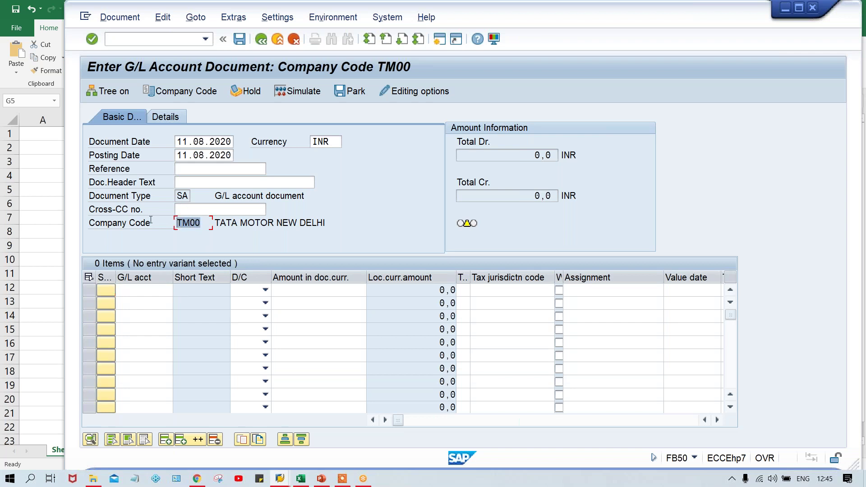
{"action": "left_click", "coordinate": [183, 196]}
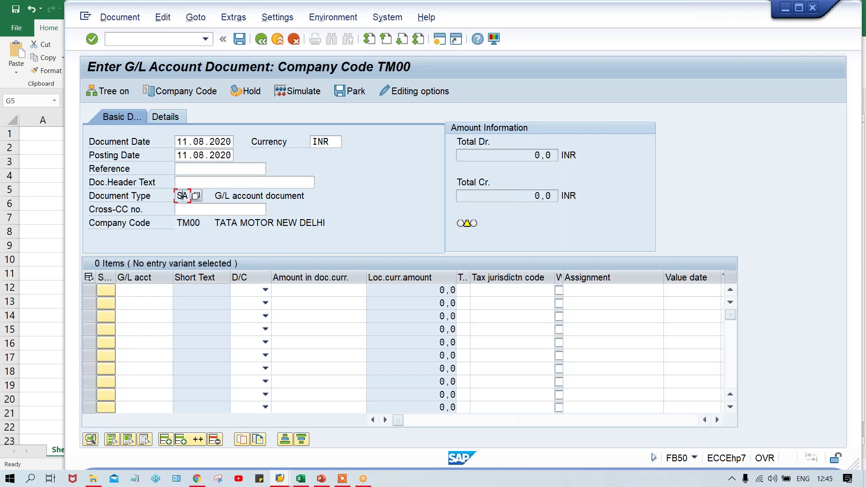
Enter the first line item with G/L account 4000 as a debit of 600
{"action": "left_click", "coordinate": [142, 290]}
{"action": "type", "text": "4000"}
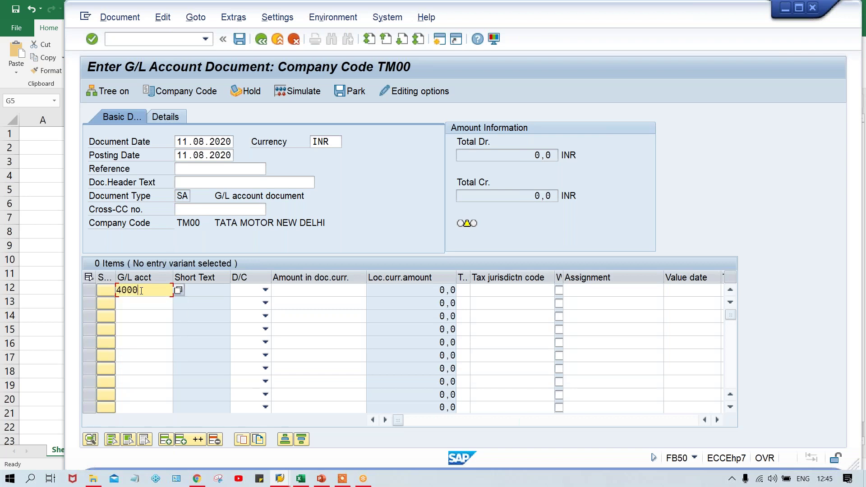
{"action": "key", "text": "Tab"}
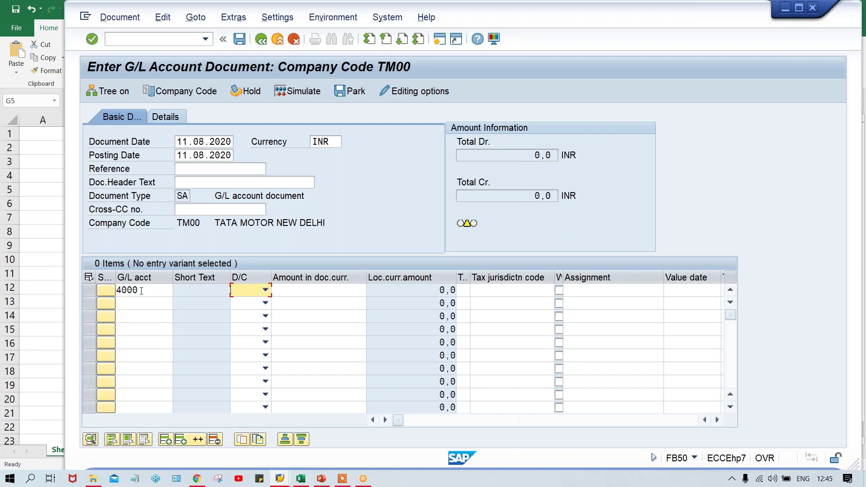
{"action": "left_click", "coordinate": [266, 290]}
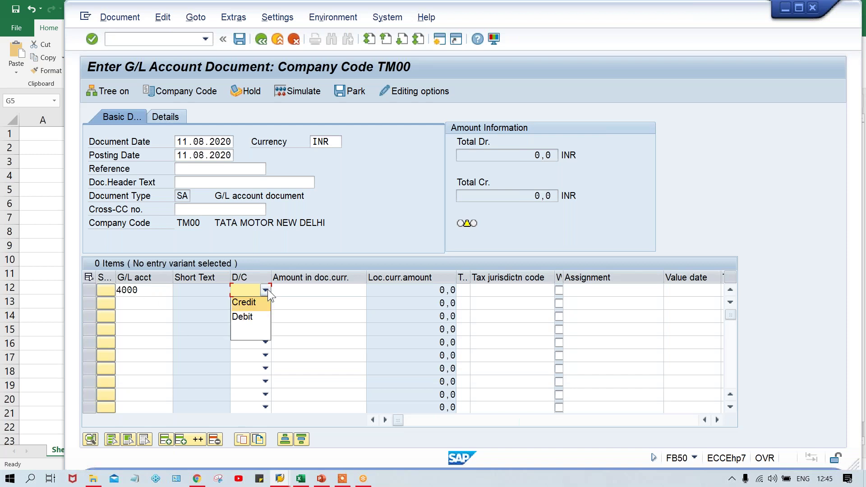
{"action": "left_click", "coordinate": [251, 318]}
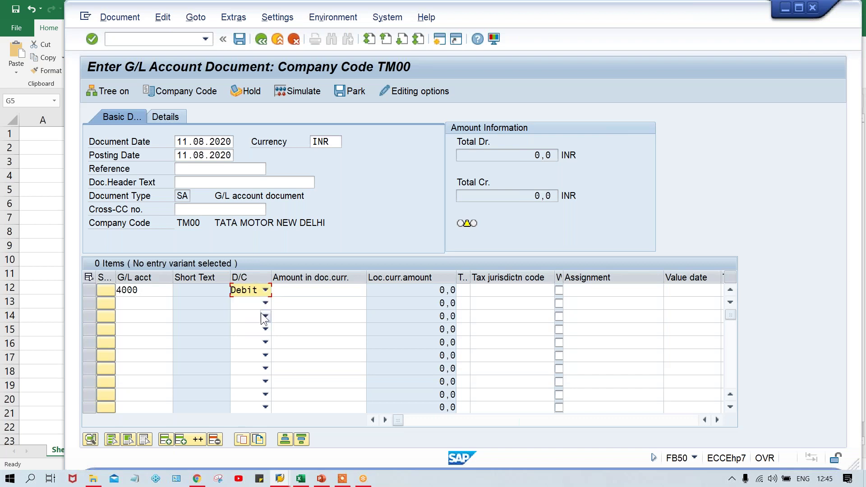
{"action": "left_click", "coordinate": [338, 291]}
{"action": "type", "text": "600"}
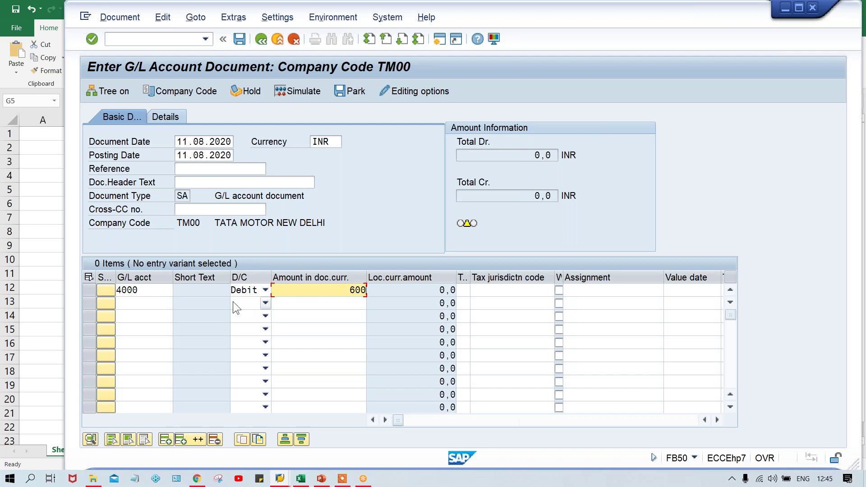
Enter the second line item with G/L account 1000 as a credit of 600 and validate the entries
{"action": "left_click", "coordinate": [158, 300]}
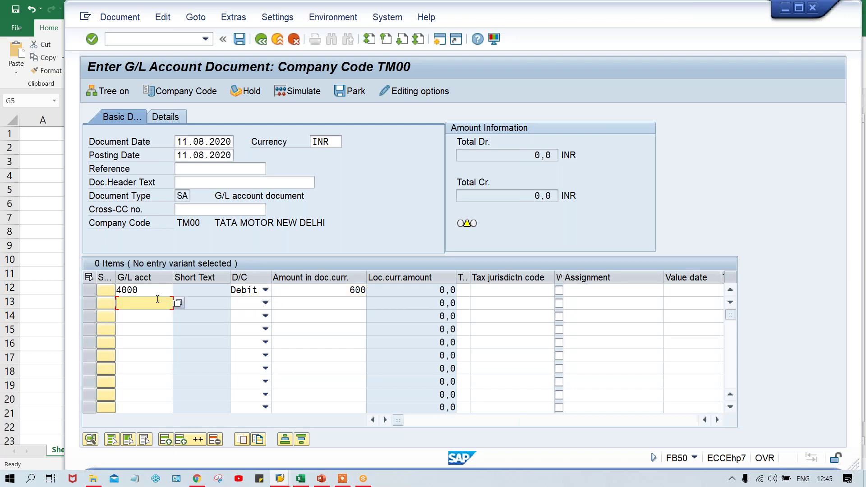
{"action": "type", "text": "1000"}
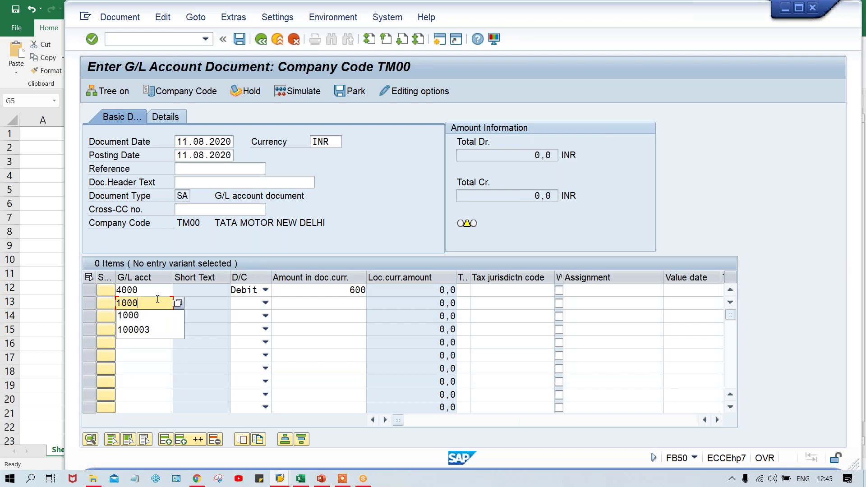
{"action": "key", "text": "Tab"}
{"action": "key", "text": "c"}
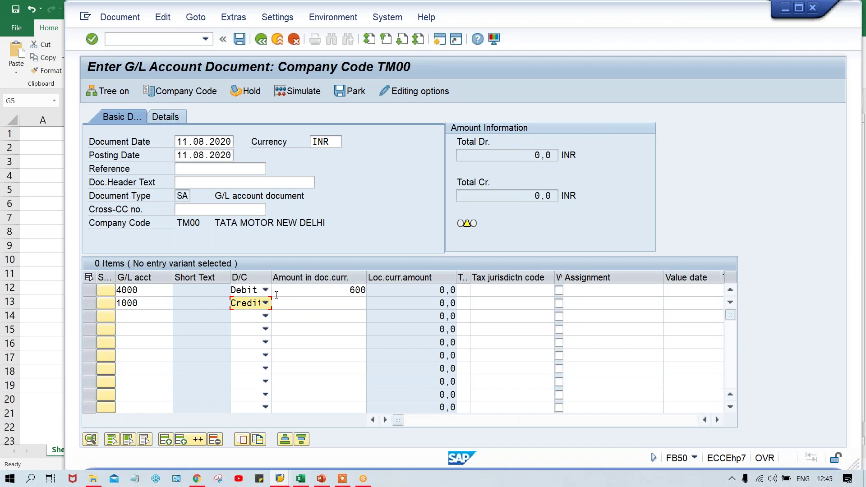
{"action": "left_click", "coordinate": [258, 307]}
{"action": "left_click", "coordinate": [259, 309]}
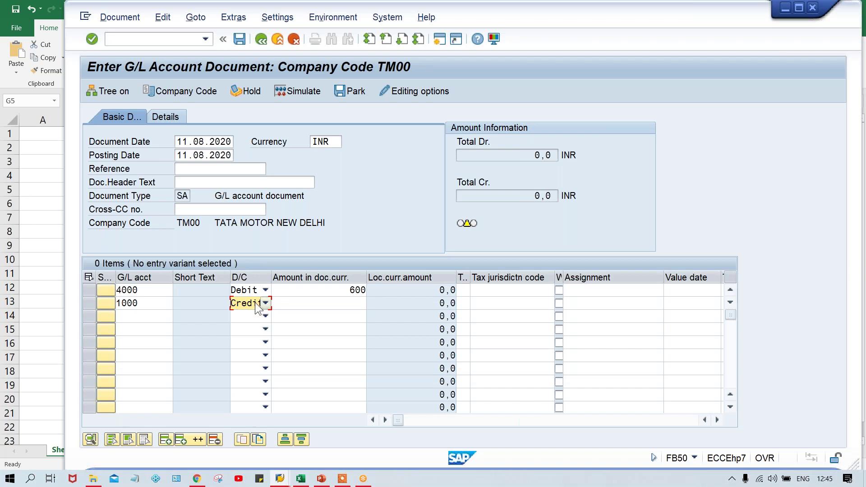
{"action": "left_click", "coordinate": [352, 302]}
{"action": "type", "text": "600"}
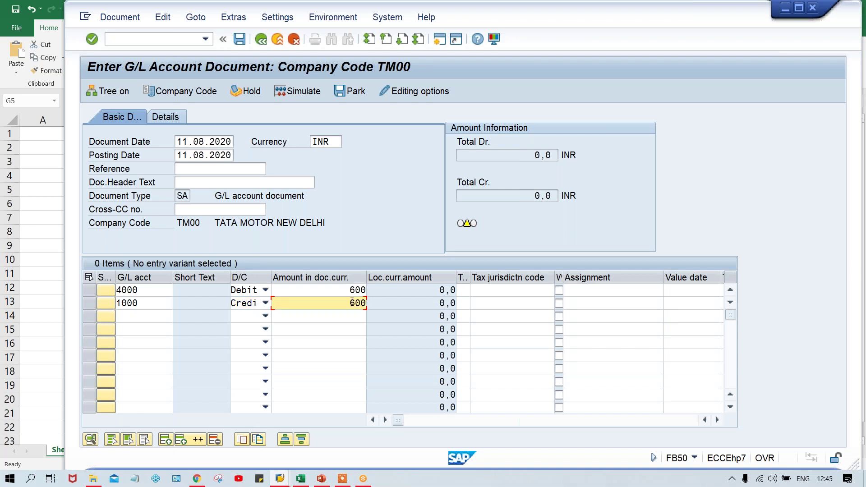
{"action": "key", "text": "Return"}
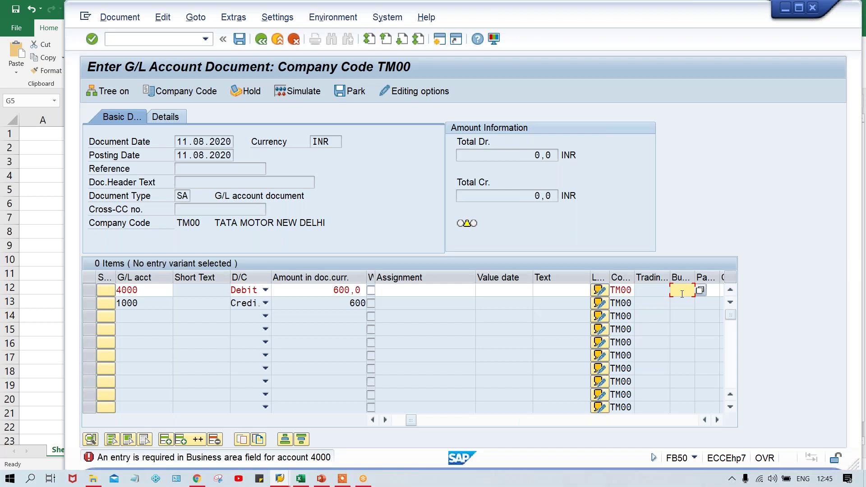
Assign business area TMAN to both the 4000 and the 1000 line items
{"action": "type", "text": "T"}
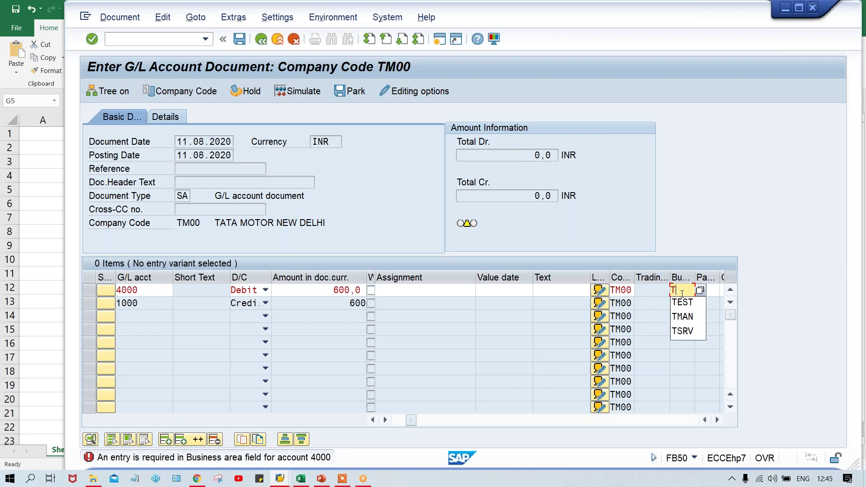
{"action": "type", "text": "MAN"}
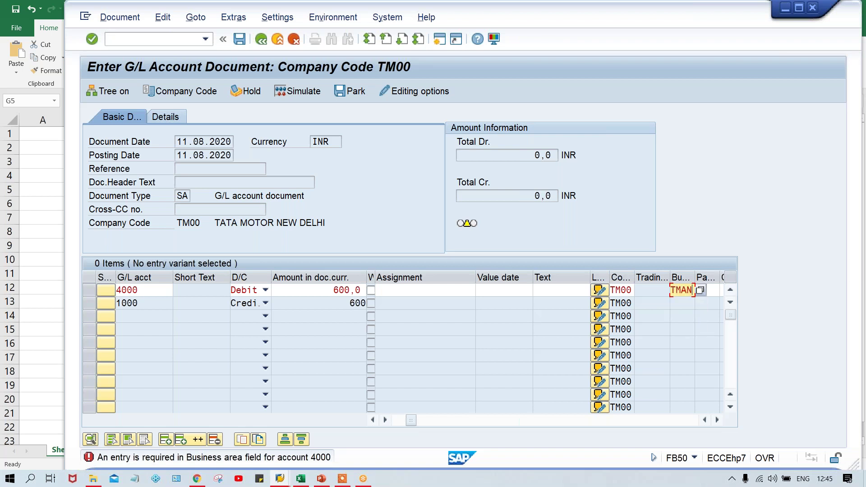
{"action": "left_click", "coordinate": [688, 306]}
{"action": "key", "text": "Return"}
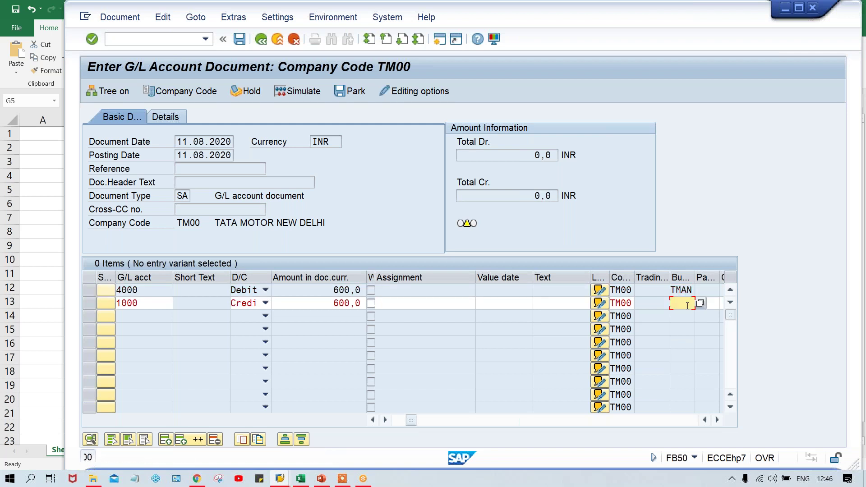
{"action": "type", "text": "T"}
{"action": "left_click", "coordinate": [683, 315]}
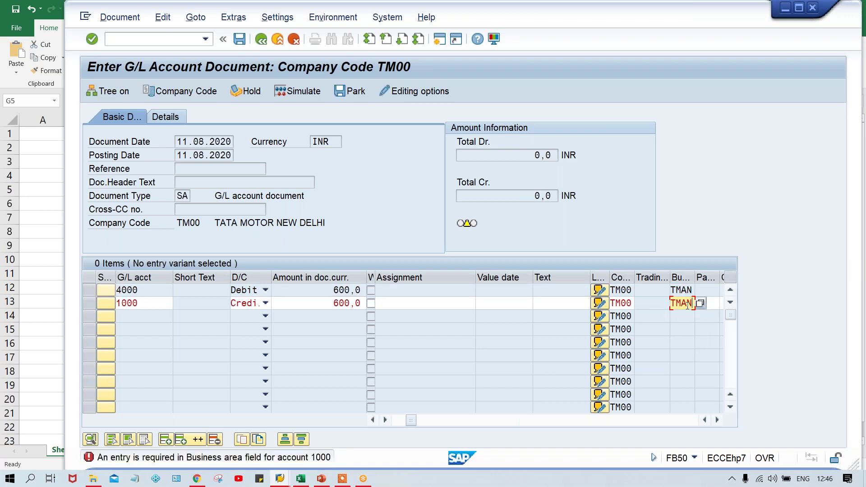
{"action": "key", "text": "Return"}
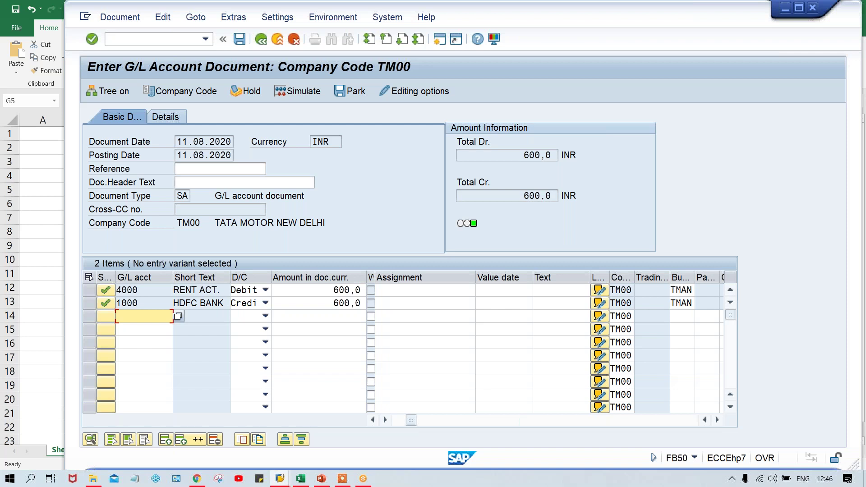
Simulate the G/L document to view its document overview
{"action": "left_click", "coordinate": [301, 91]}
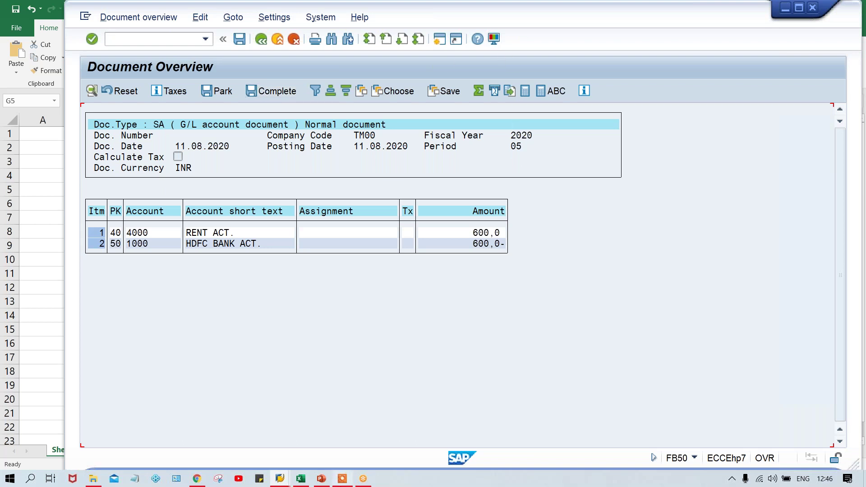
{"action": "mouse_move", "coordinate": [277, 480]}
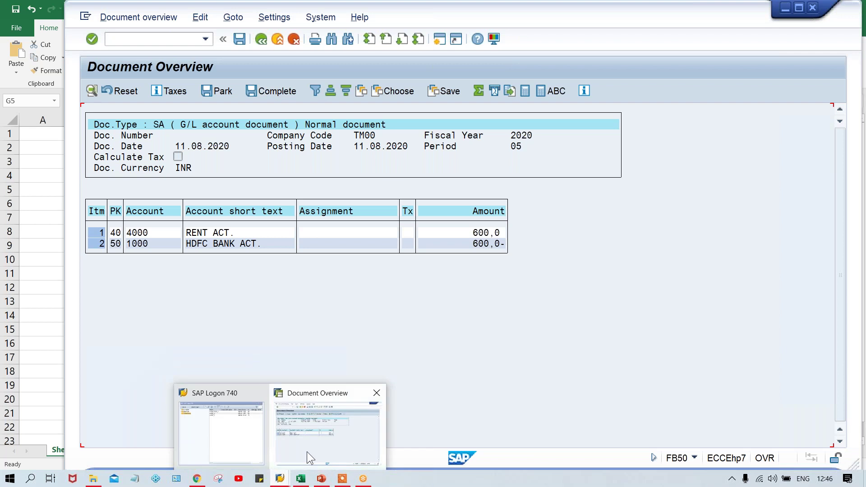
{"action": "left_click", "coordinate": [307, 451]}
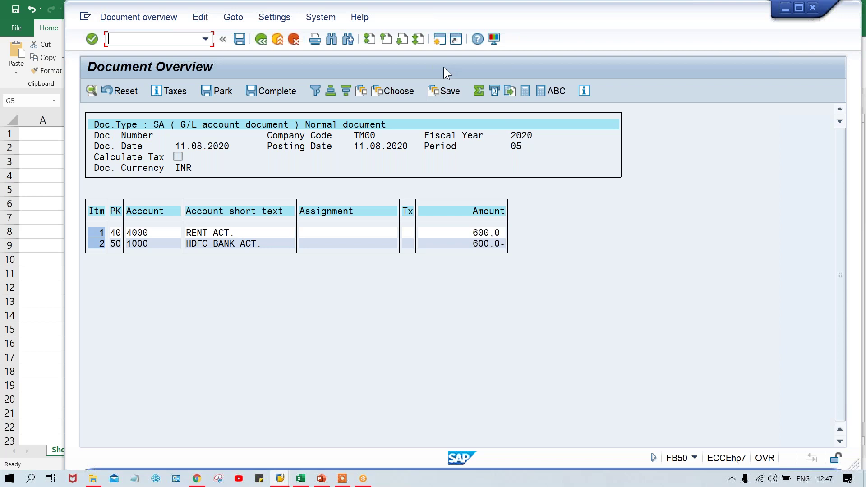
Open a second SAP session and place its window over the document overview
{"action": "left_click", "coordinate": [438, 40]}
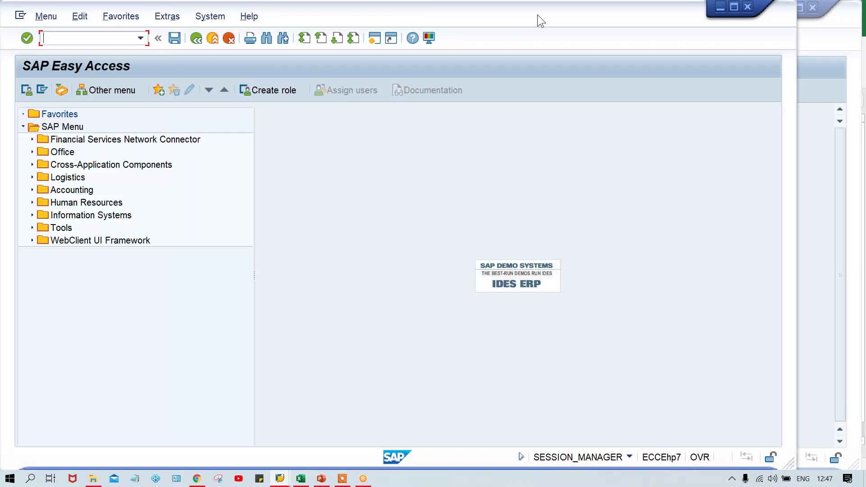
{"action": "left_click_drag", "start_coordinate": [537, 14], "coordinate": [607, 19]}
{"action": "left_click", "coordinate": [142, 41]}
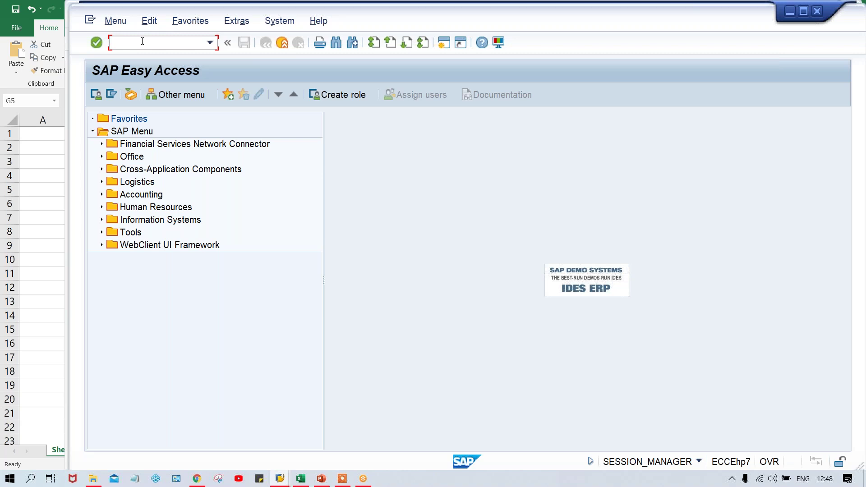
Switch to the Class workbook in Excel and note the number range 1000 in H8 and 1999 in I8
{"action": "left_click", "coordinate": [300, 479]}
{"action": "left_click", "coordinate": [445, 231]}
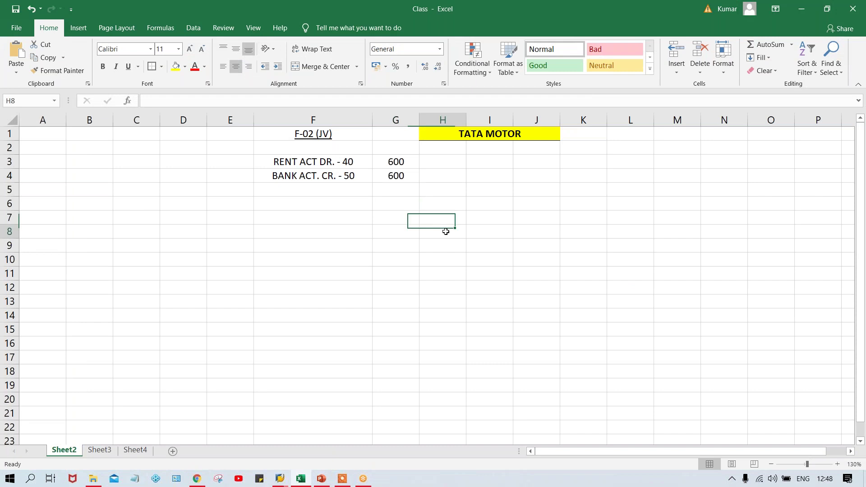
{"action": "type", "text": "1000"}
{"action": "key", "text": "Tab"}
{"action": "type", "text": "1999"}
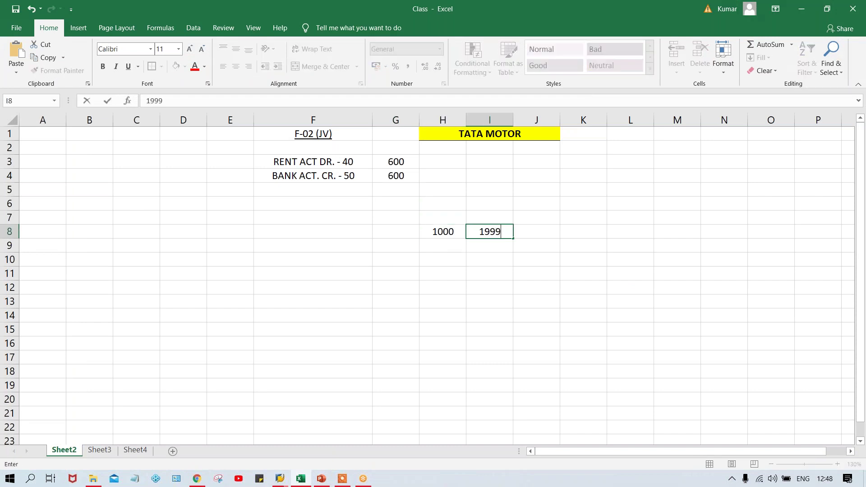
{"action": "key", "text": "Tab"}
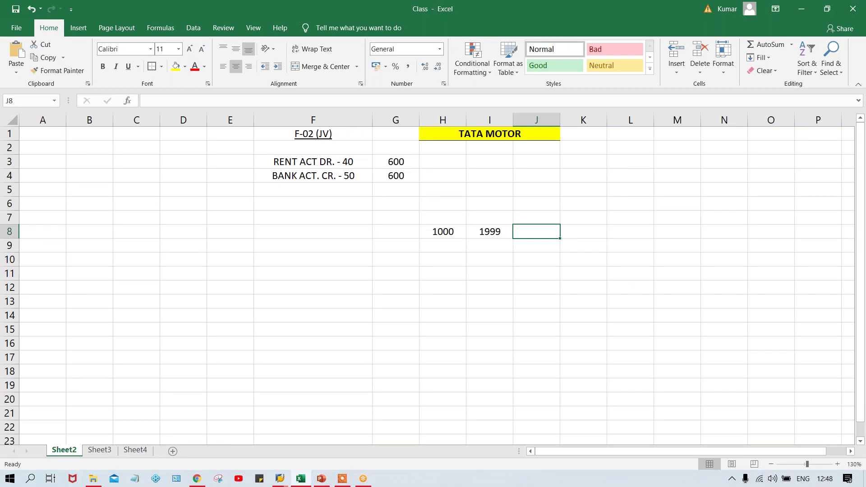
{"action": "left_click_drag", "start_coordinate": [445, 232], "coordinate": [479, 232]}
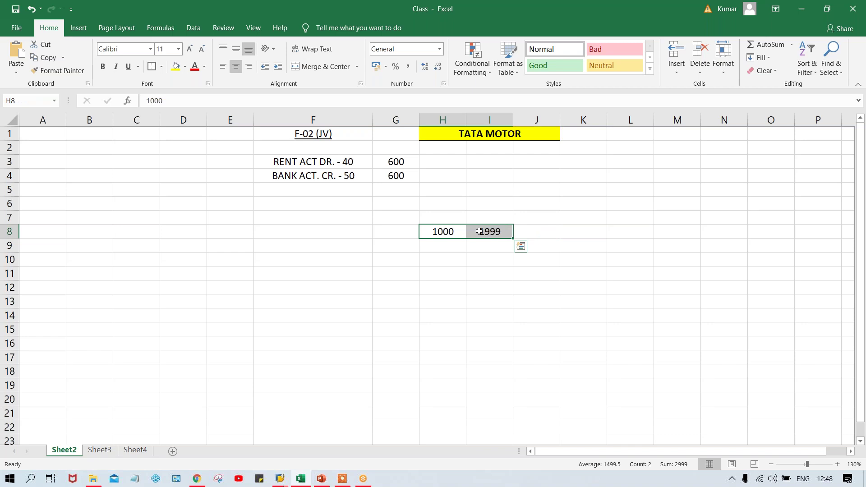
Switch back to the SAP Easy Access session and open transaction OBA7
{"action": "key", "text": "alt+Tab"}
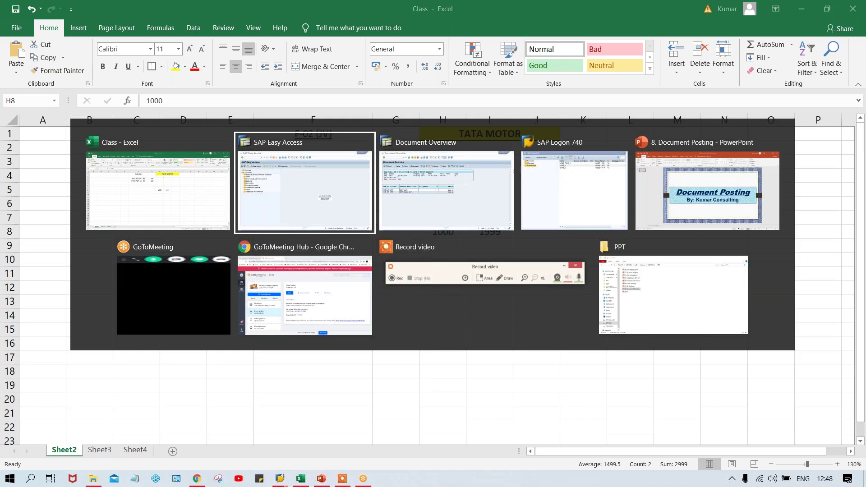
{"action": "key", "text": "alt+Tab"}
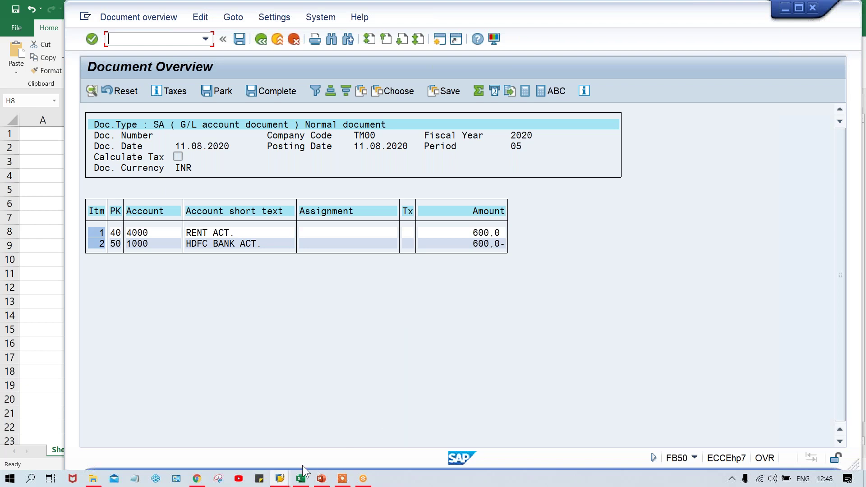
{"action": "mouse_move", "coordinate": [280, 479]}
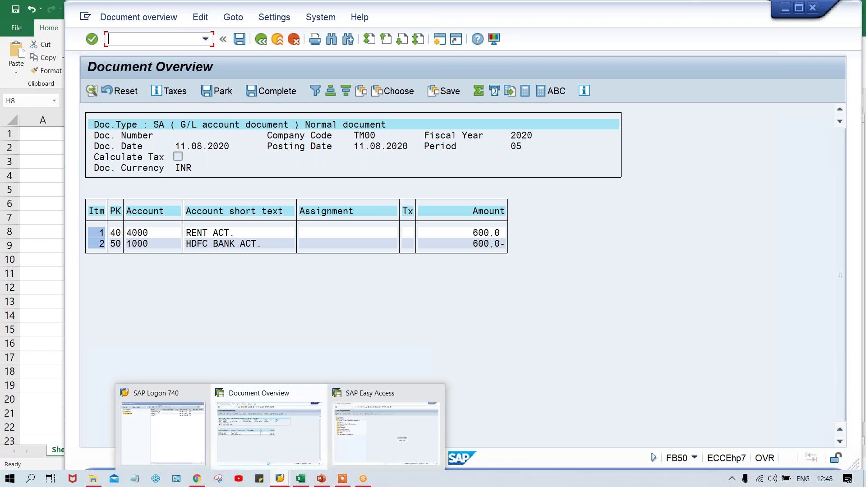
{"action": "left_click", "coordinate": [348, 459]}
{"action": "type", "text": "OBA7"}
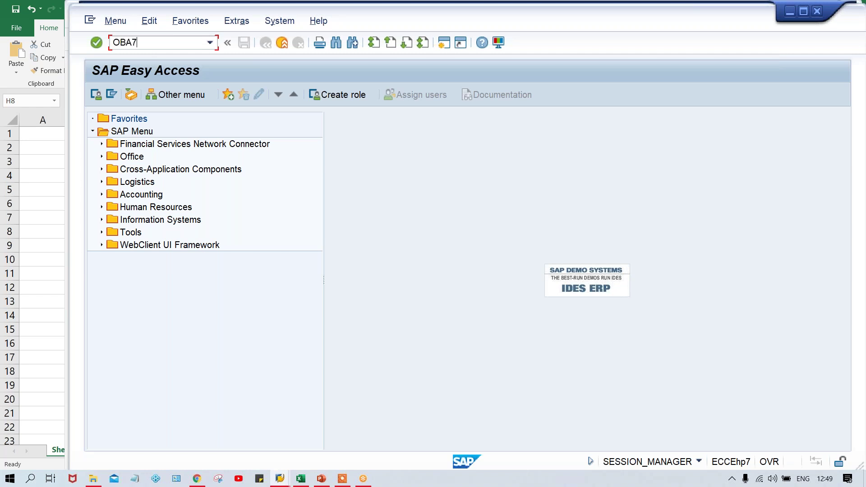
{"action": "key", "text": "Return"}
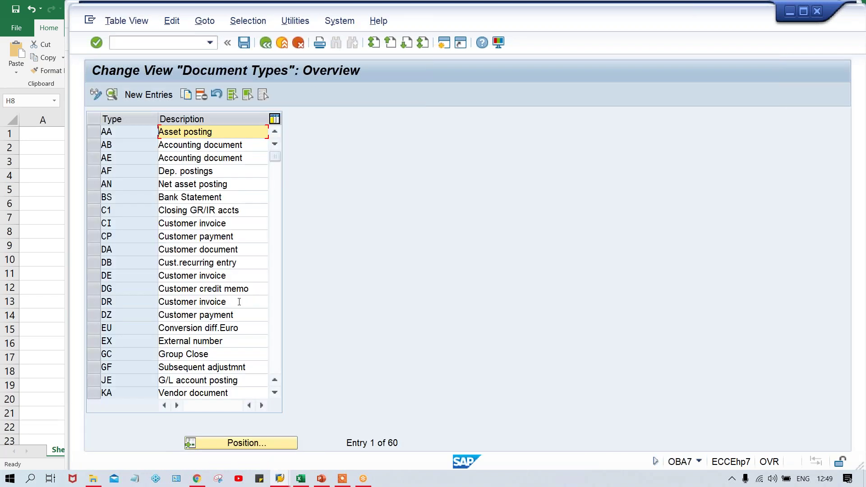
Find document type SA in the document types overview and open its details
{"action": "left_click", "coordinate": [243, 444]}
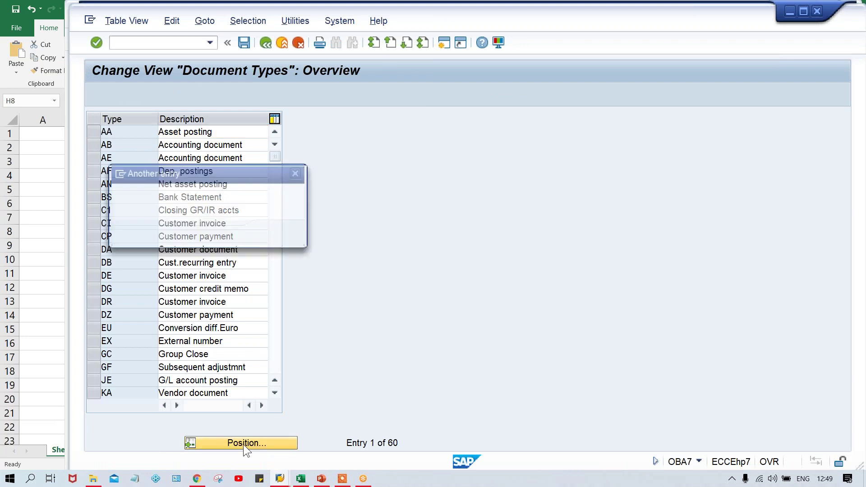
{"action": "type", "text": "SA"}
{"action": "key", "text": "Return"}
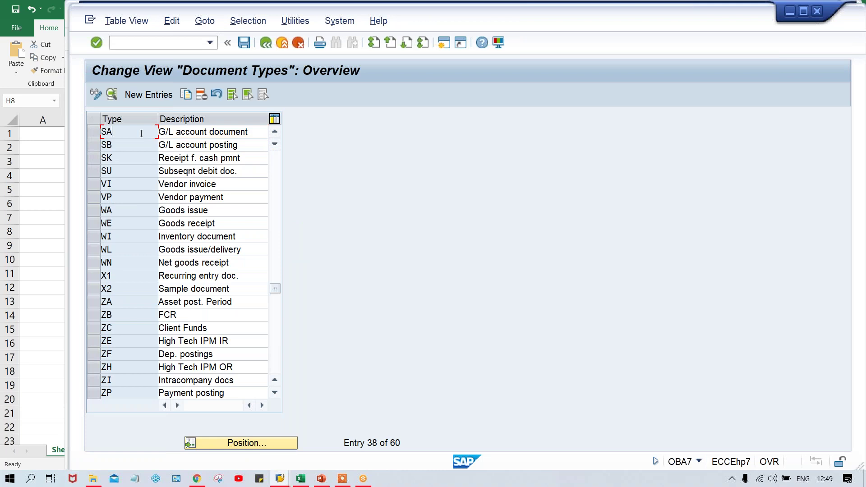
{"action": "double_click", "coordinate": [141, 132]}
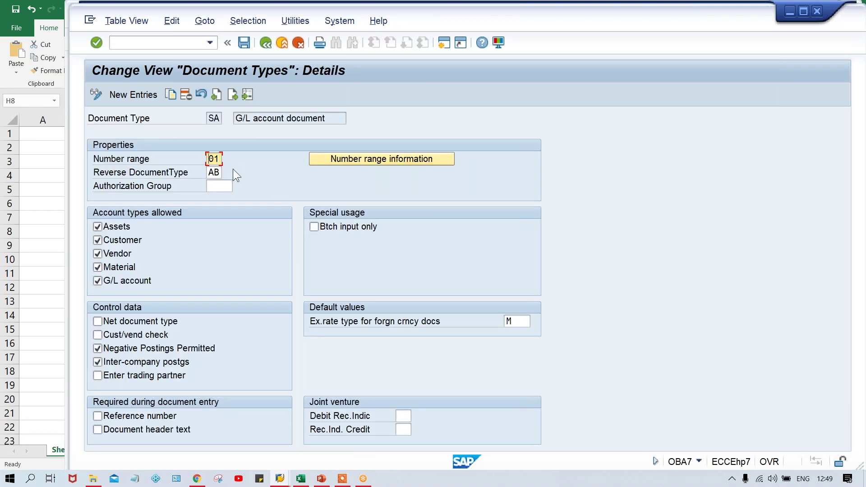
Open the number range intervals of company code TM00 for editing and check the interval's start, end and number range status
{"action": "left_click", "coordinate": [370, 159]}
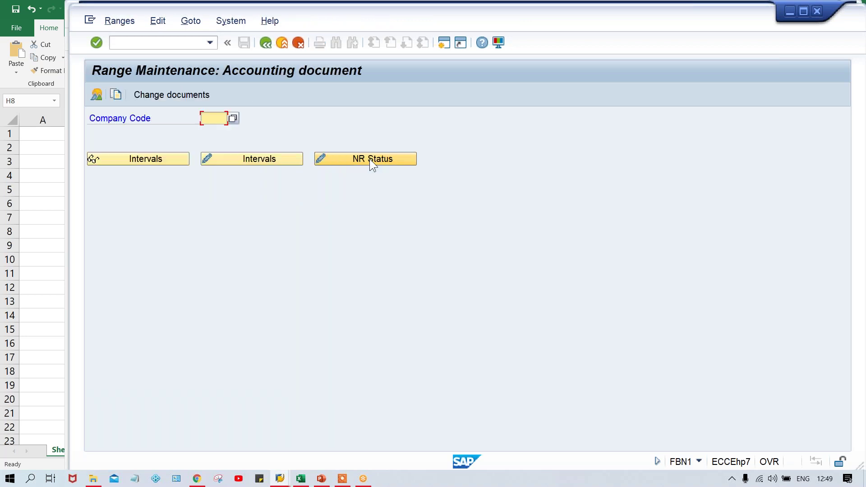
{"action": "type", "text": "TM00"}
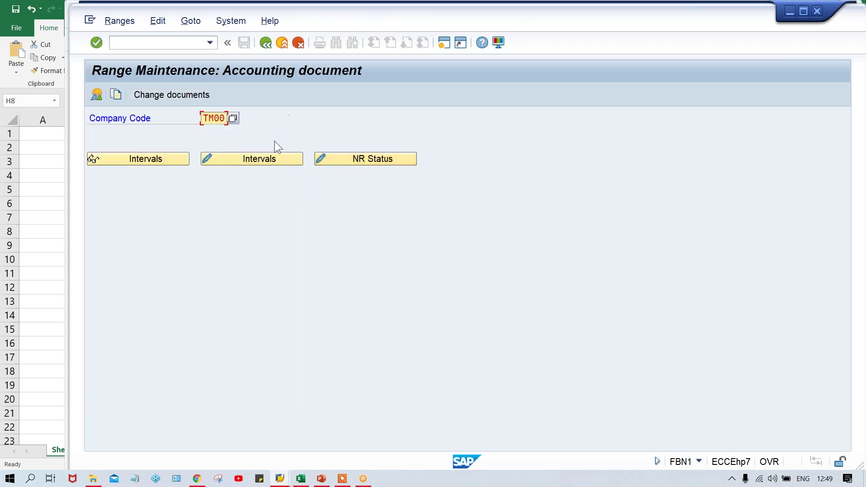
{"action": "left_click", "coordinate": [261, 158]}
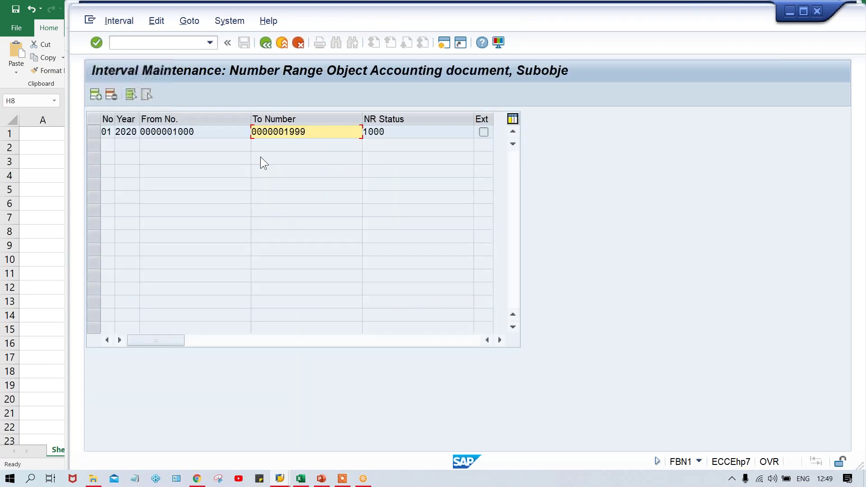
{"action": "left_click_drag", "start_coordinate": [211, 134], "coordinate": [172, 135]}
{"action": "left_click", "coordinate": [311, 132]}
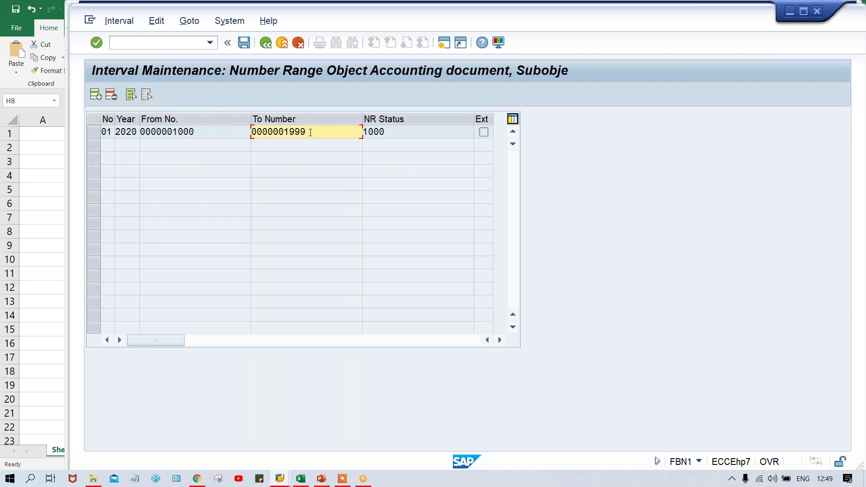
{"action": "left_click_drag", "start_coordinate": [407, 136], "coordinate": [343, 135]}
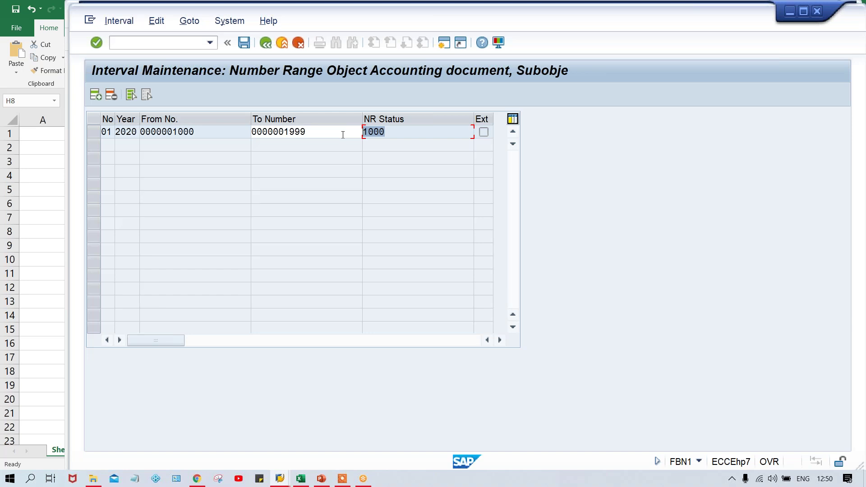
{"action": "left_click", "coordinate": [403, 134]}
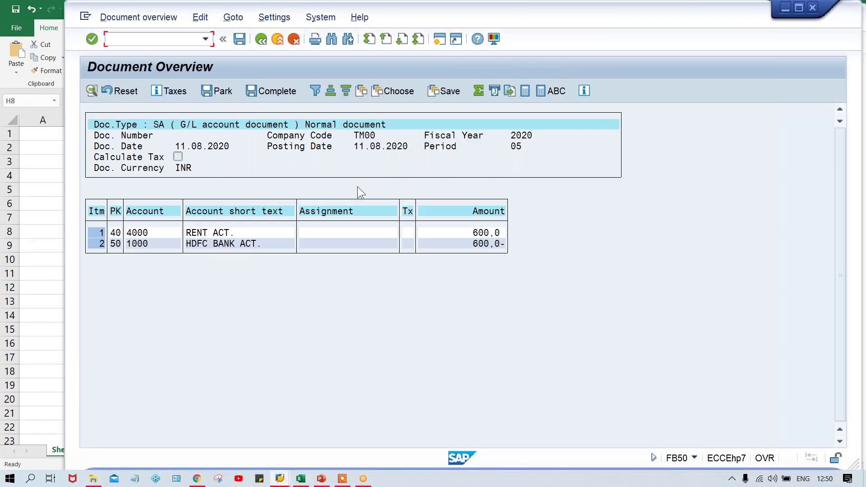
Return to the FB50 session and post the simulated rent-against-bank G/L document
{"action": "key", "text": "ctrl+s"}
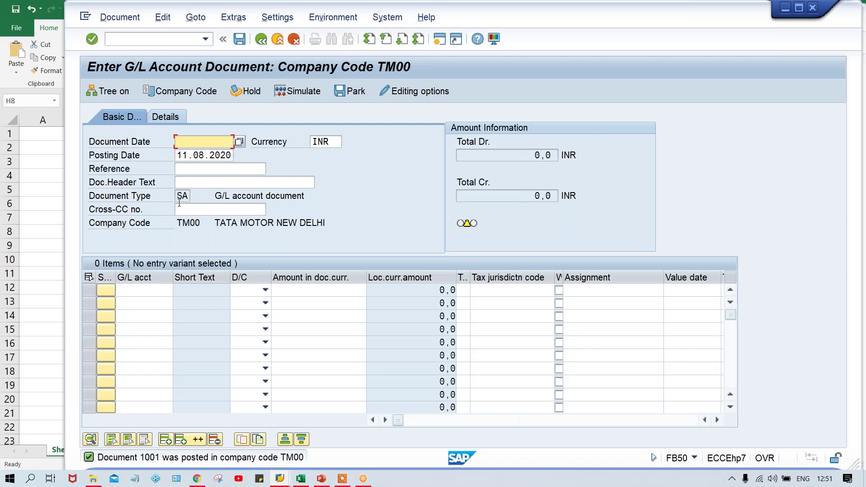
{"action": "left_click", "coordinate": [181, 192]}
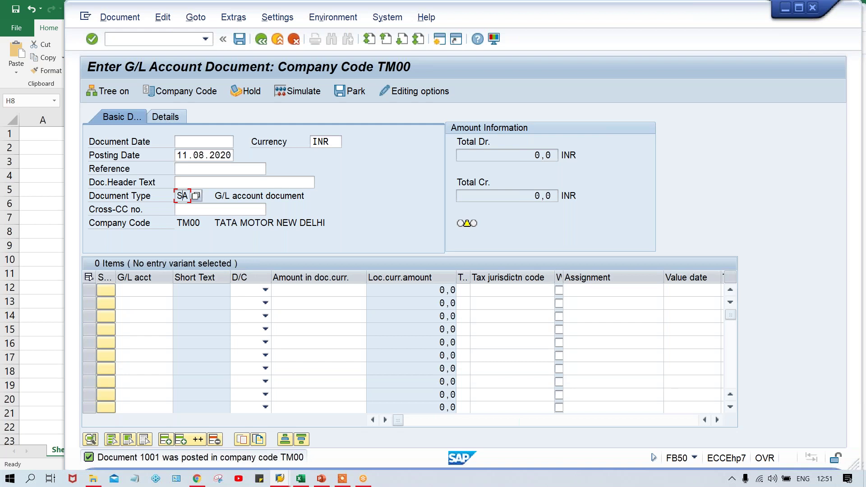
Switch to the FBN1 session and review the start number, end number and status of interval 01
{"action": "left_click", "coordinate": [292, 482]}
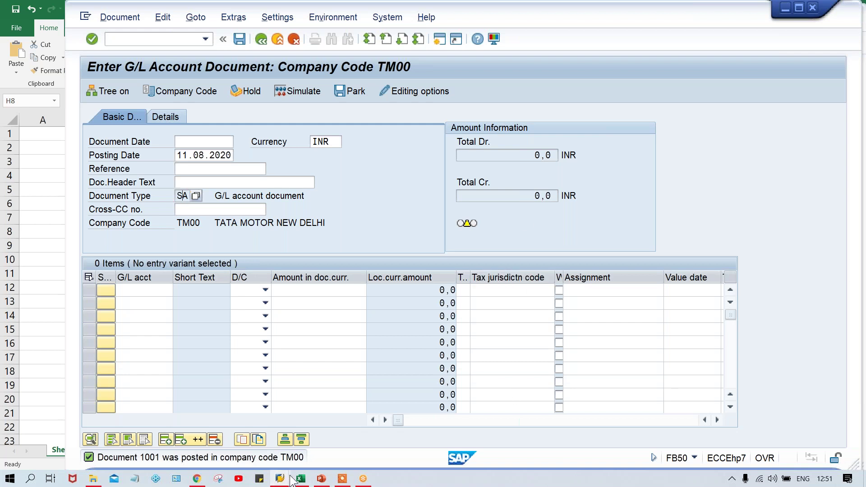
{"action": "mouse_move", "coordinate": [293, 482]}
{"action": "left_click", "coordinate": [371, 441]}
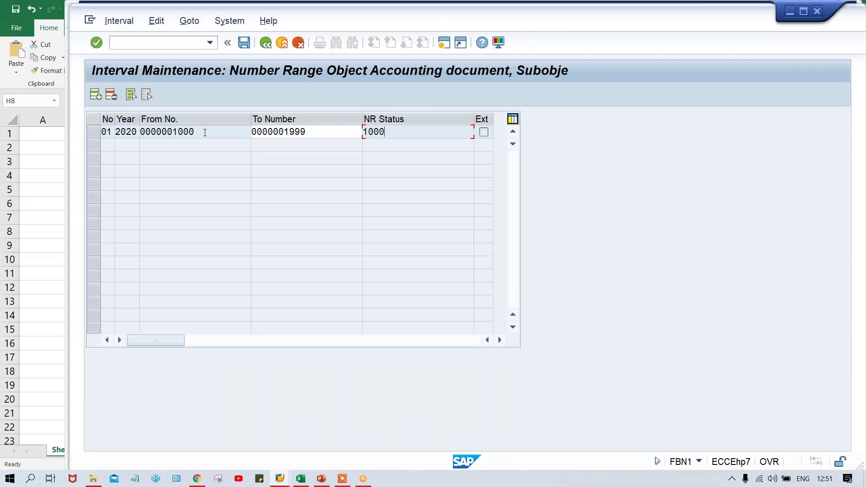
{"action": "left_click", "coordinate": [179, 132]}
{"action": "left_click", "coordinate": [315, 127]}
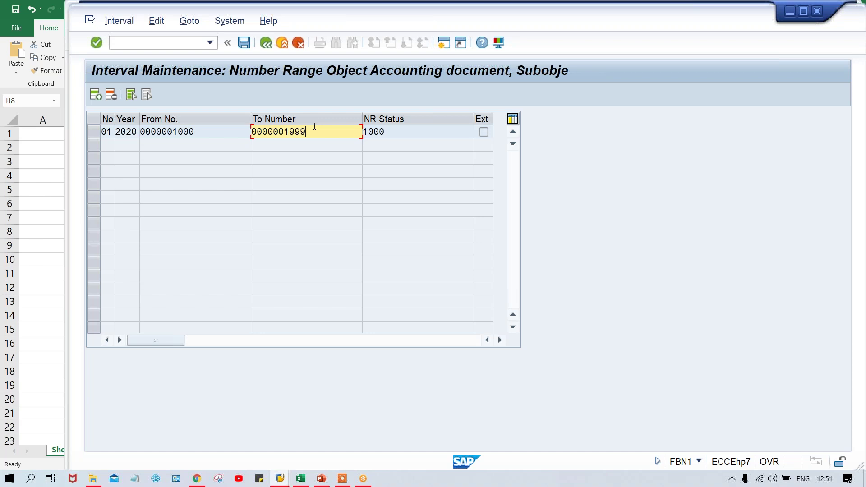
{"action": "left_click", "coordinate": [400, 134]}
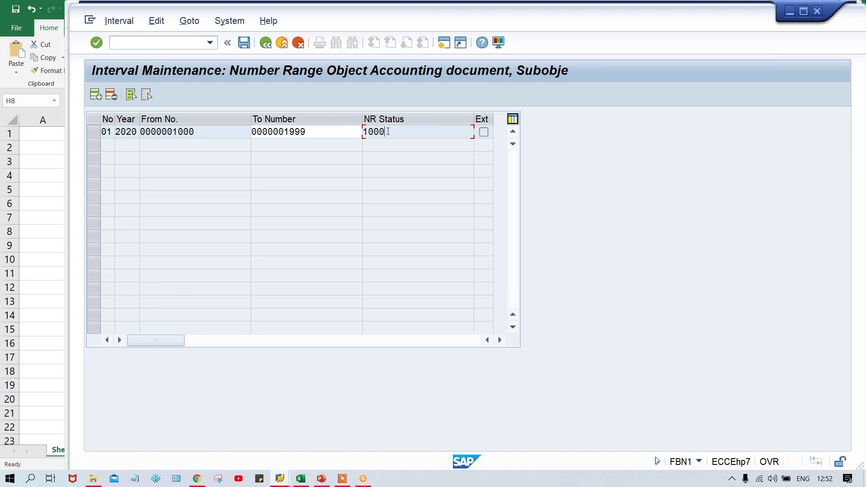
{"action": "left_click", "coordinate": [383, 138]}
Leave and reopen the editable intervals of company code TM00 to check the refreshed number range status
{"action": "left_click", "coordinate": [266, 43]}
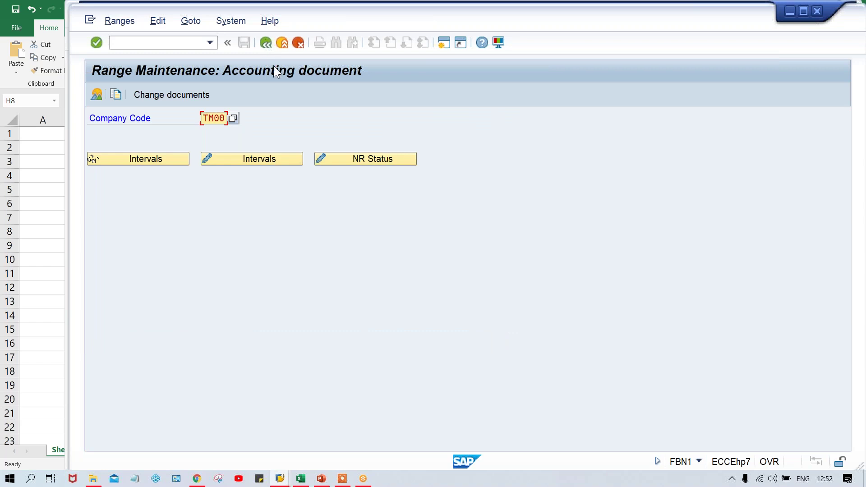
{"action": "left_click", "coordinate": [267, 157]}
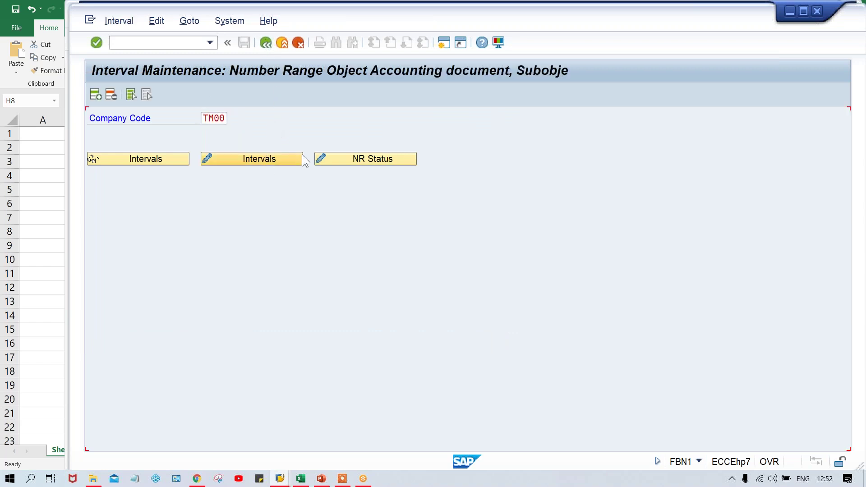
{"action": "left_click", "coordinate": [397, 131]}
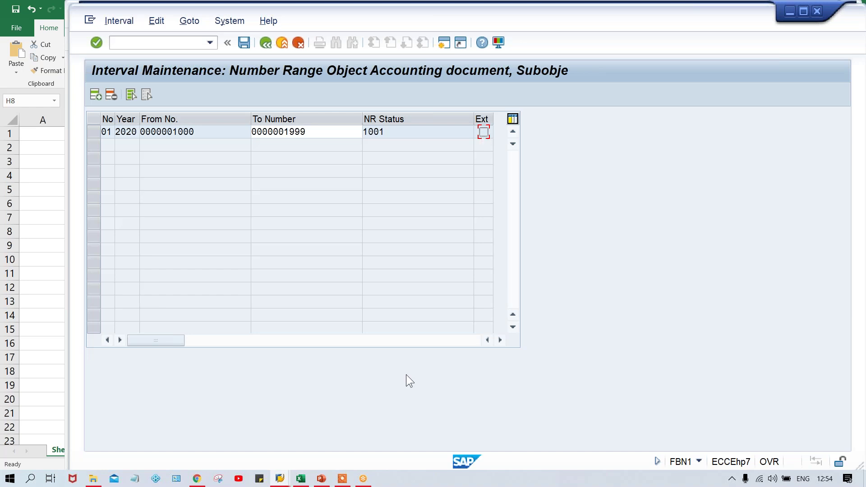
Switch back to the FB50 session and display the document just posted
{"action": "key", "text": "alt+Tab"}
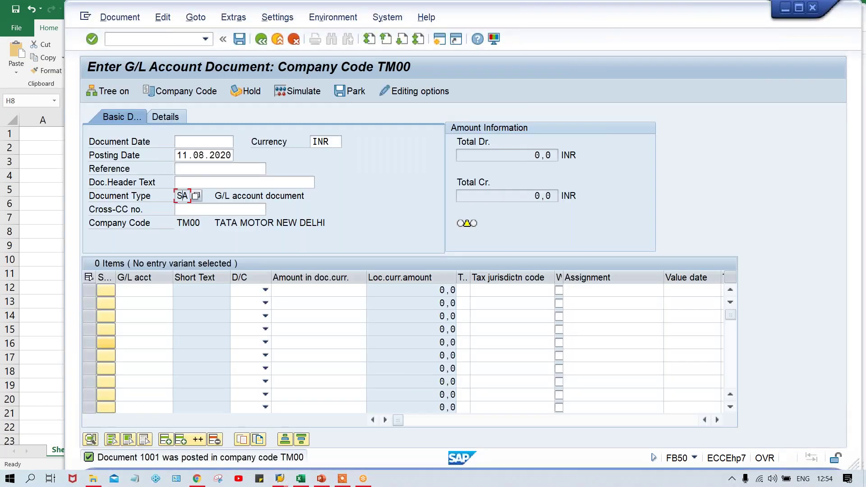
{"action": "left_click", "coordinate": [243, 291]}
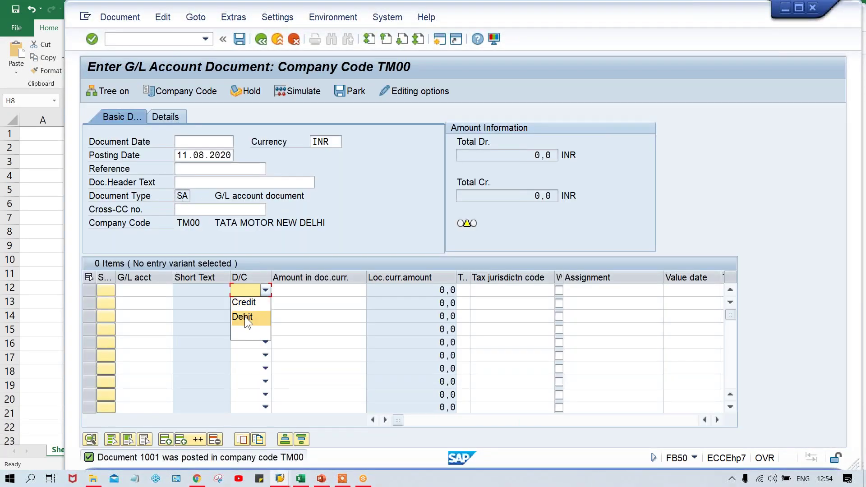
{"action": "left_click", "coordinate": [342, 224]}
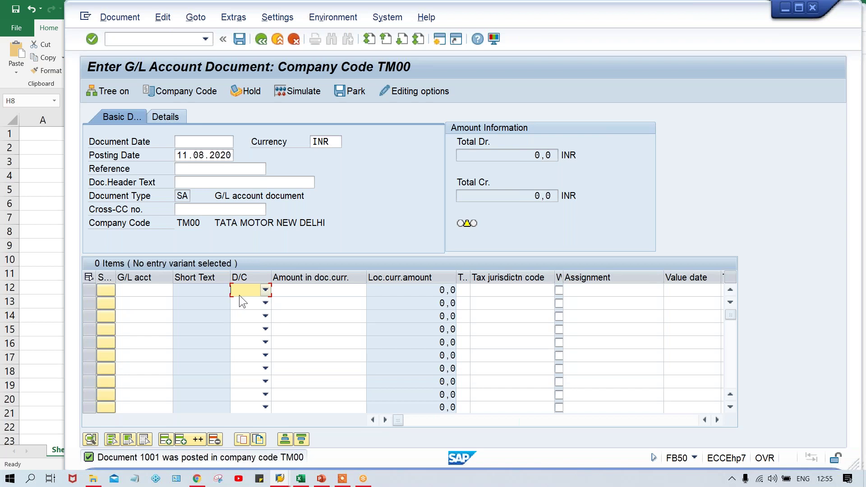
{"action": "left_click", "coordinate": [120, 17]}
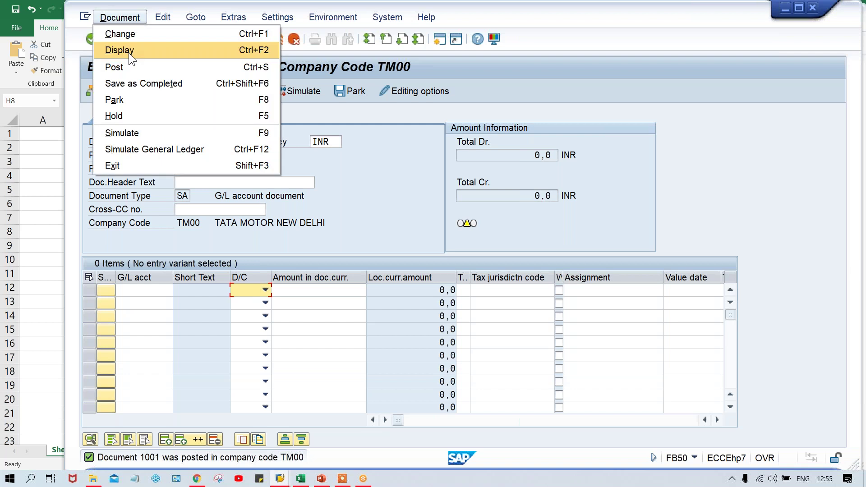
{"action": "left_click", "coordinate": [130, 52]}
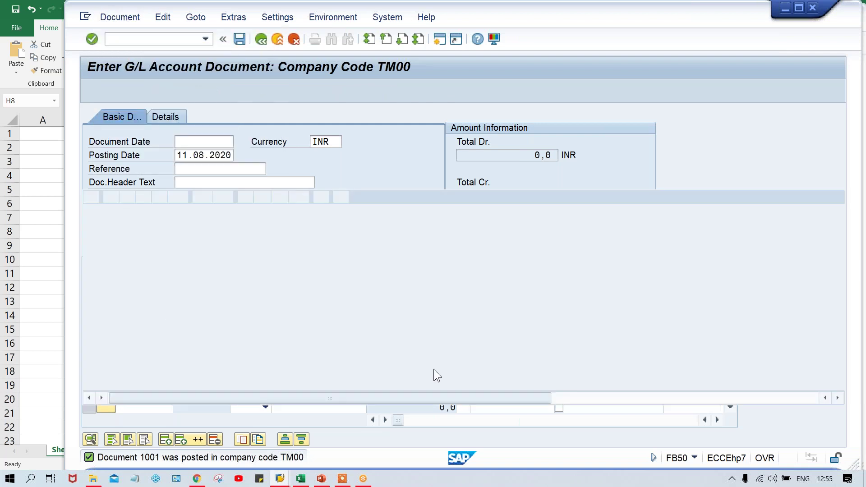